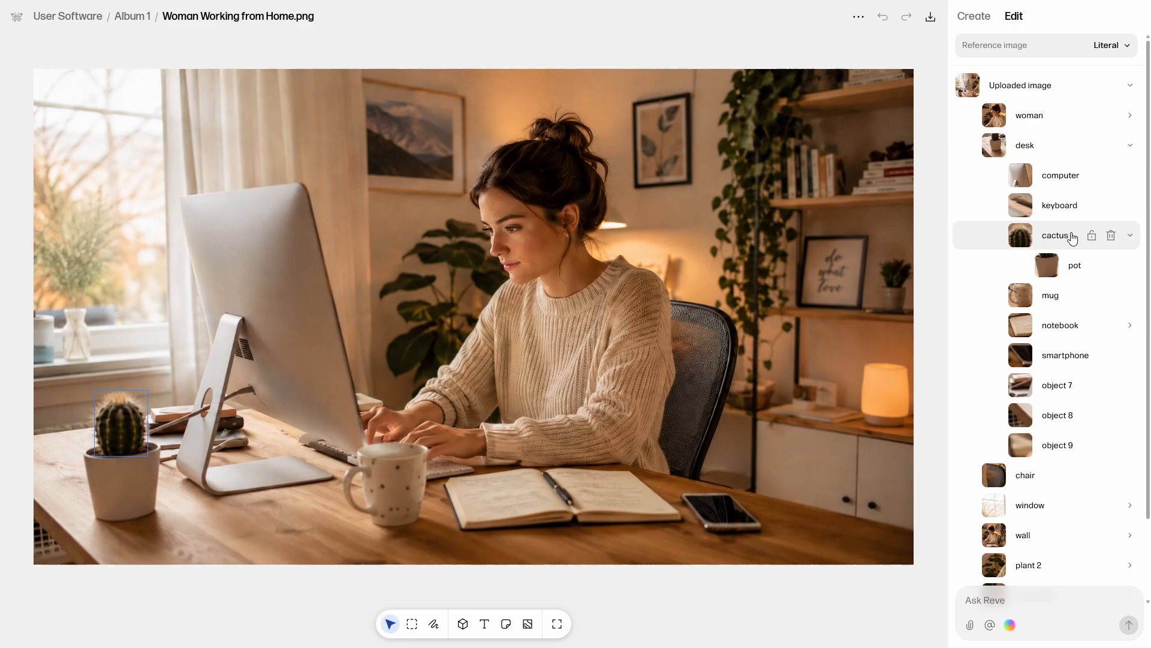
Replace the cactus object's prompt with "aloe vera plant".
{"action": "left_click", "coordinate": [1072, 238]}
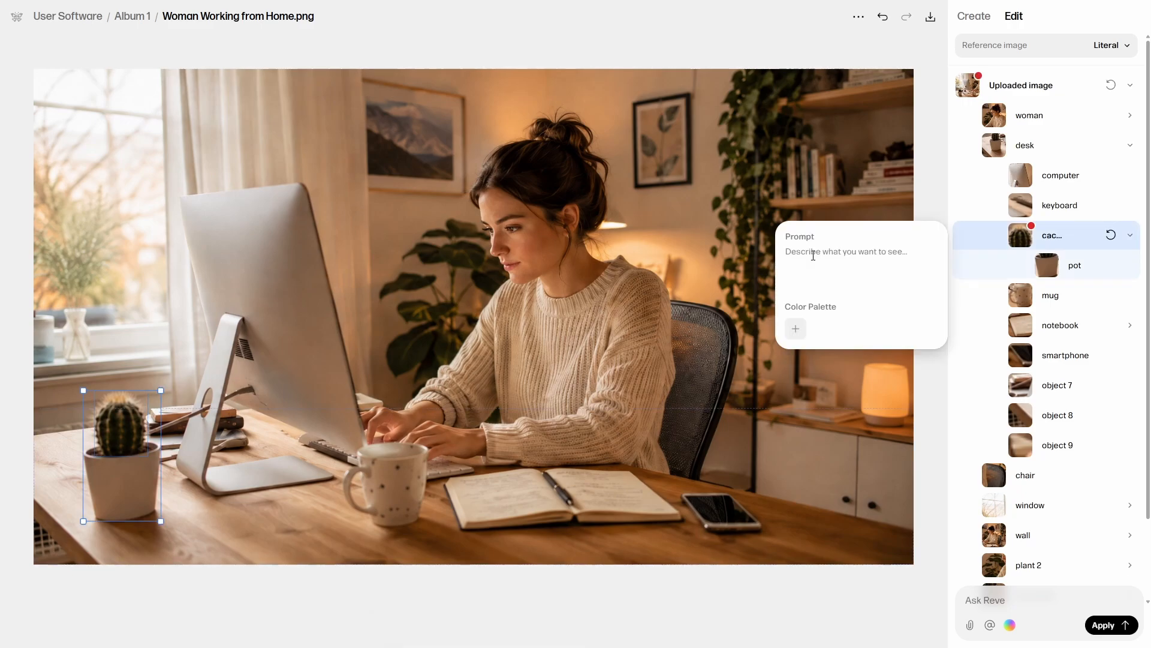
{"action": "type", "text": "aloe vera plant"}
{"action": "left_click", "coordinate": [923, 195]}
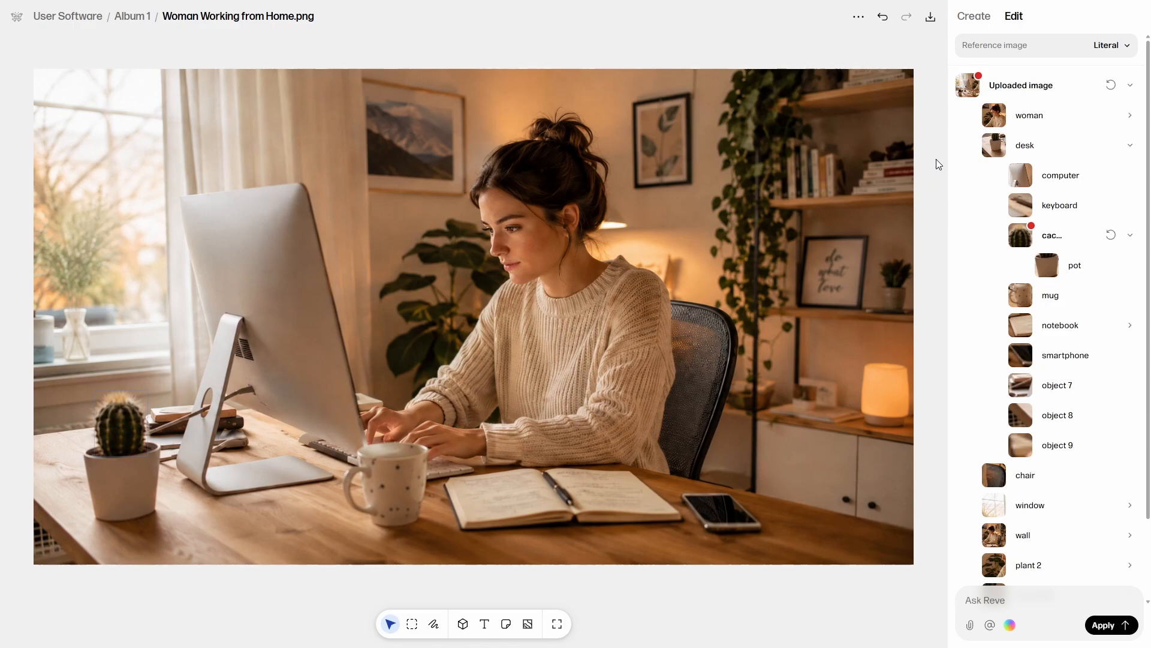
Replace the mug's description with the prompt "an insulated travel mug with a lid".
{"action": "left_click", "coordinate": [1048, 295]}
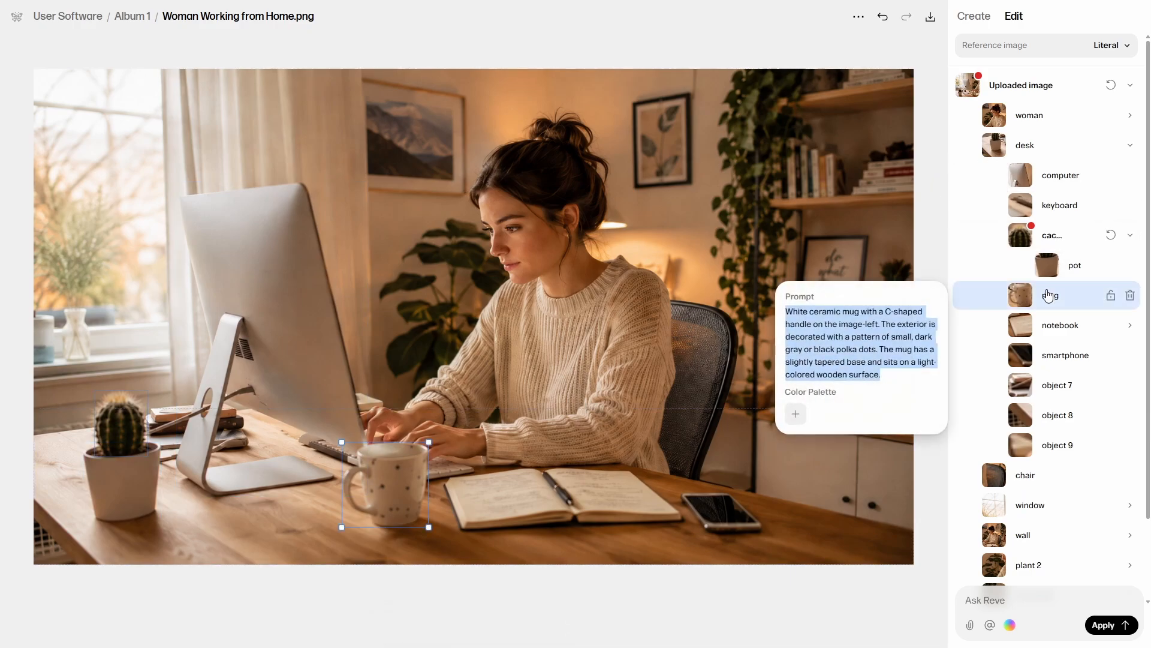
{"action": "type", "text": "an insulated travel mug with a lid"}
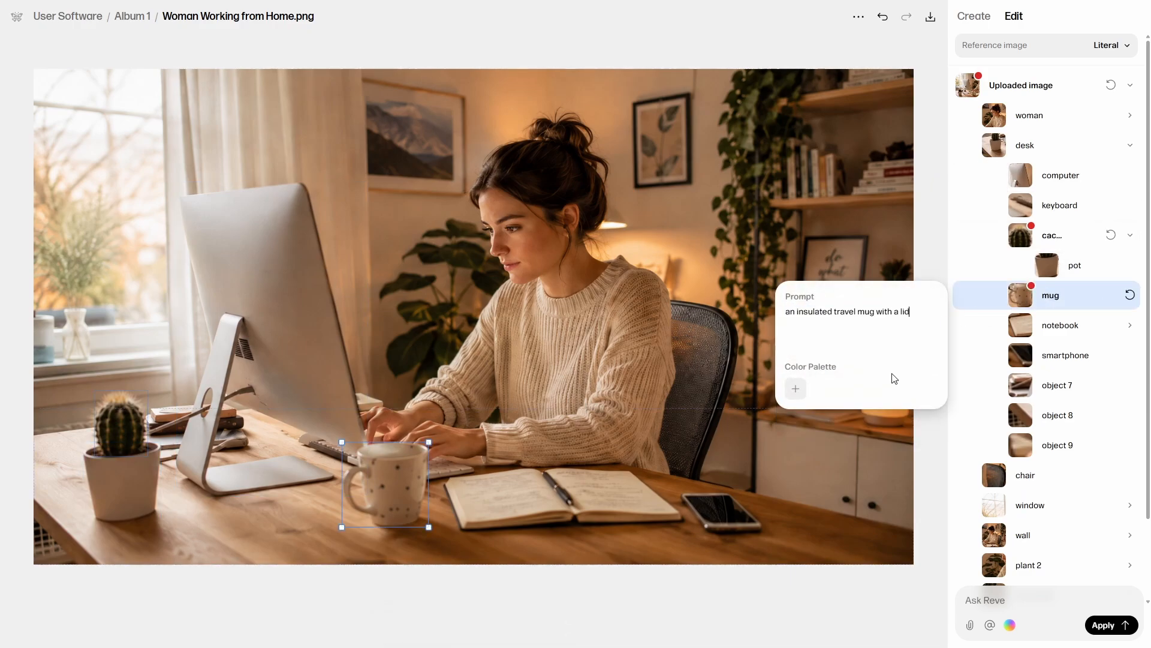
{"action": "left_click", "coordinate": [936, 258]}
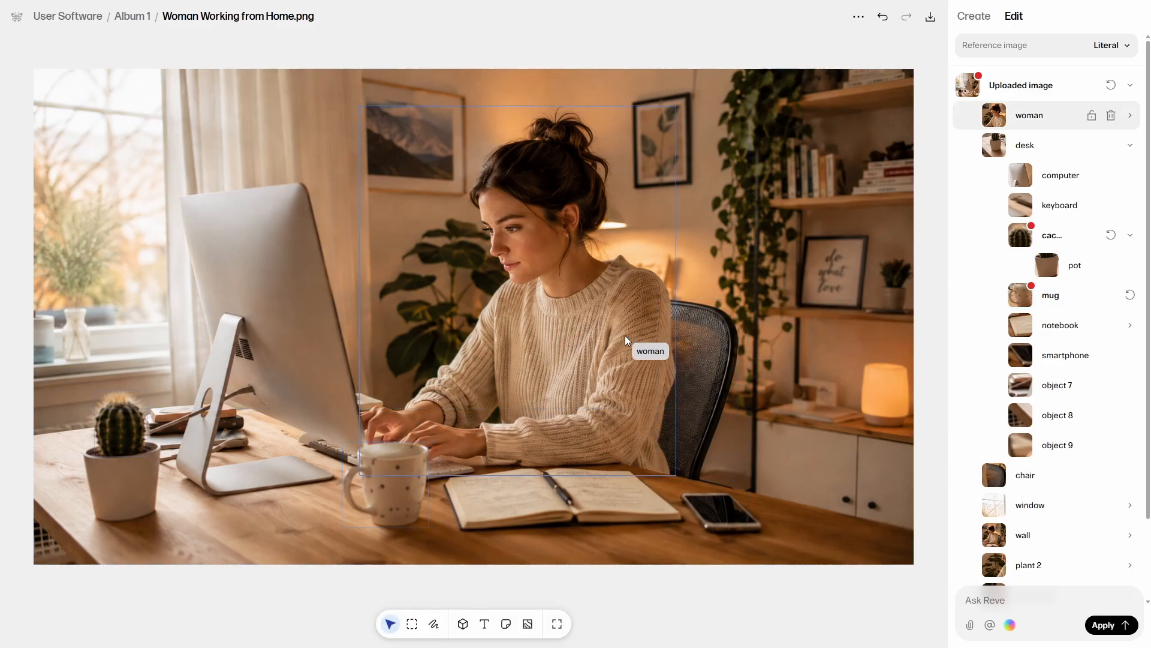
Replace the prompt of the woman's sweater with "a bright red T-shirt with a graphic print".
{"action": "left_click", "coordinate": [1132, 116]}
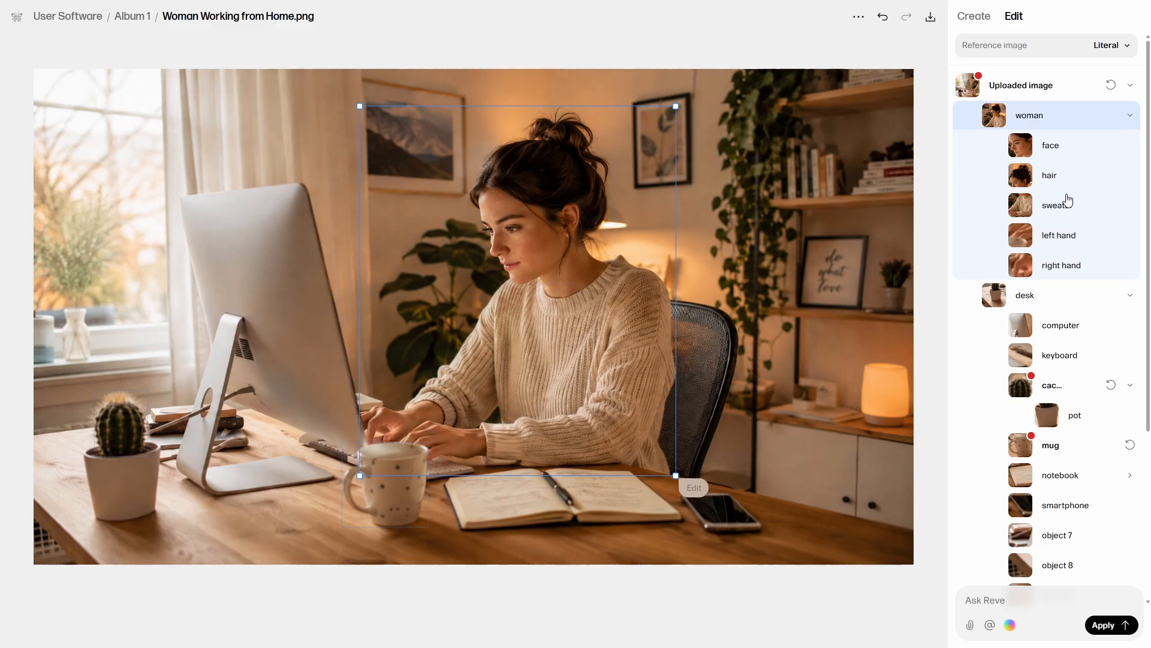
{"action": "left_click", "coordinate": [1070, 209]}
{"action": "left_click", "coordinate": [1070, 209]}
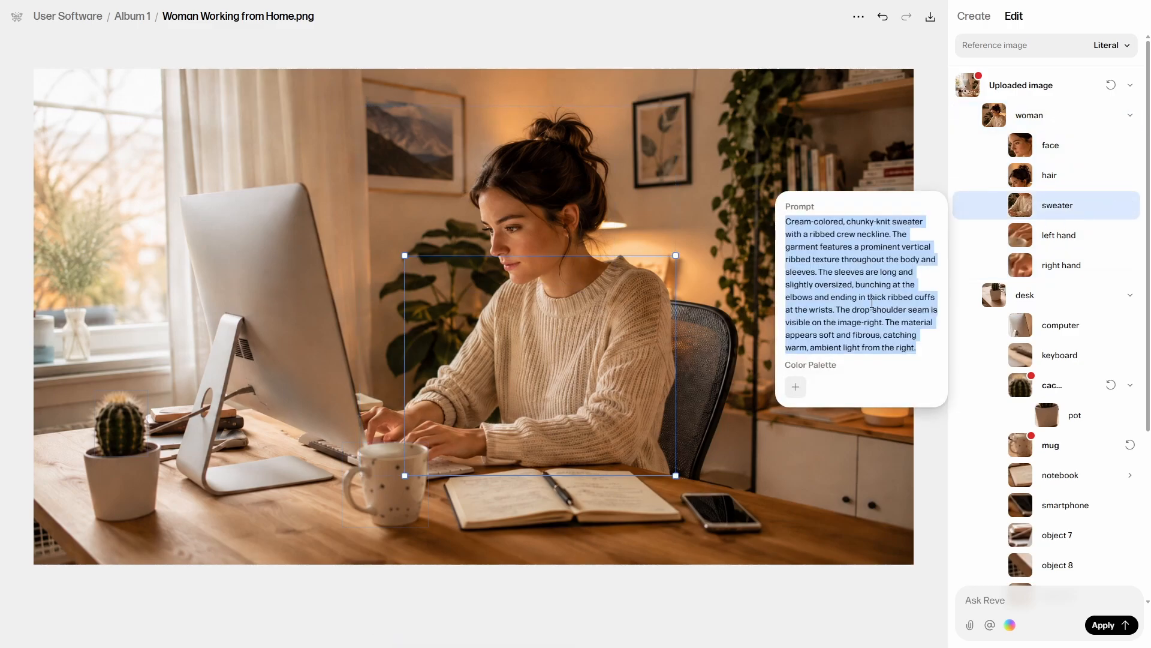
{"action": "type", "text": "a bright red T-shirt with a graphic print"}
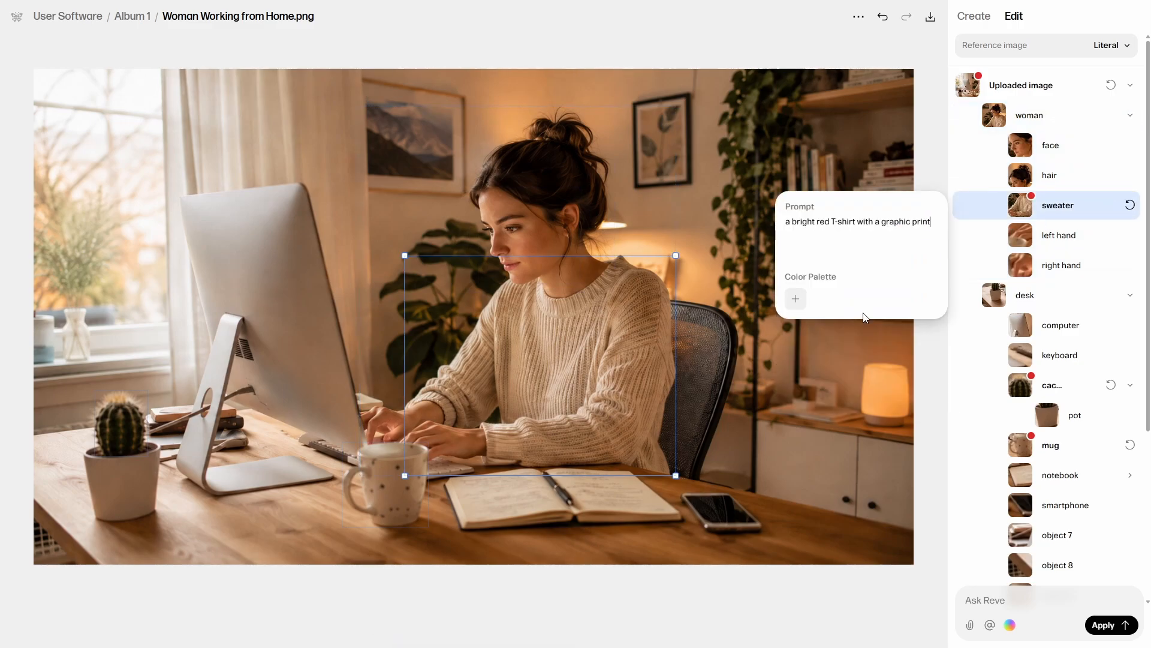
{"action": "left_click", "coordinate": [929, 368]}
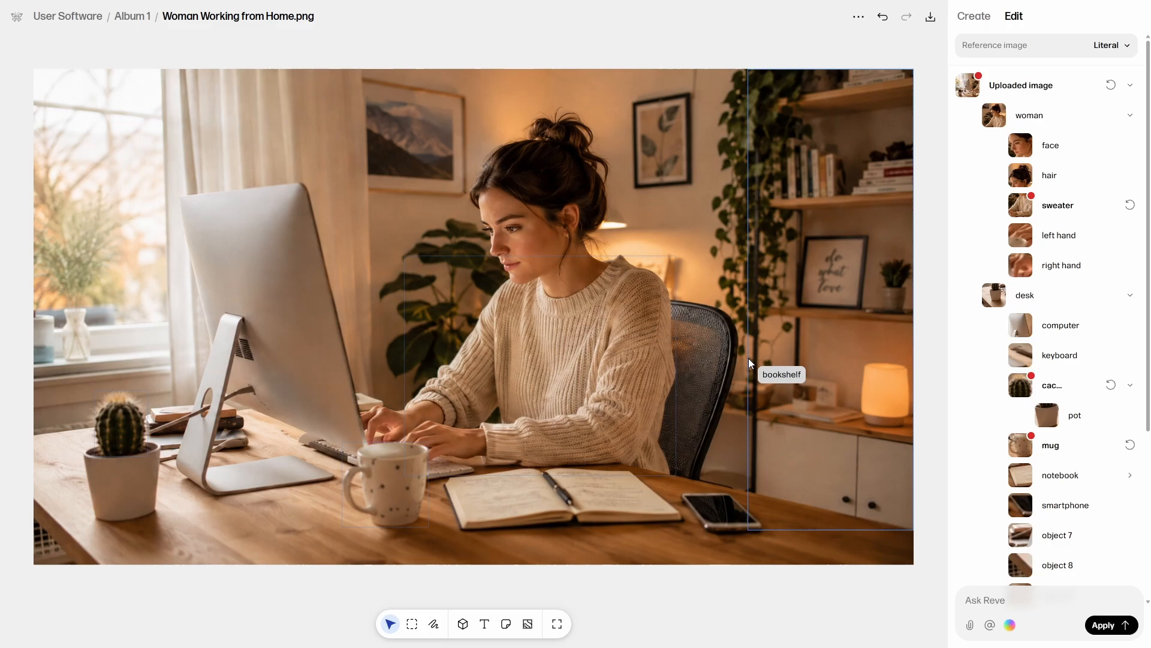
Replace the chair's prompt with "premium cognac leather office chair" and apply the pending edits to the image.
{"action": "left_click", "coordinate": [713, 344]}
{"action": "scroll", "coordinate": [1055, 447], "scroll_direction": "down", "scroll_amount": 3}
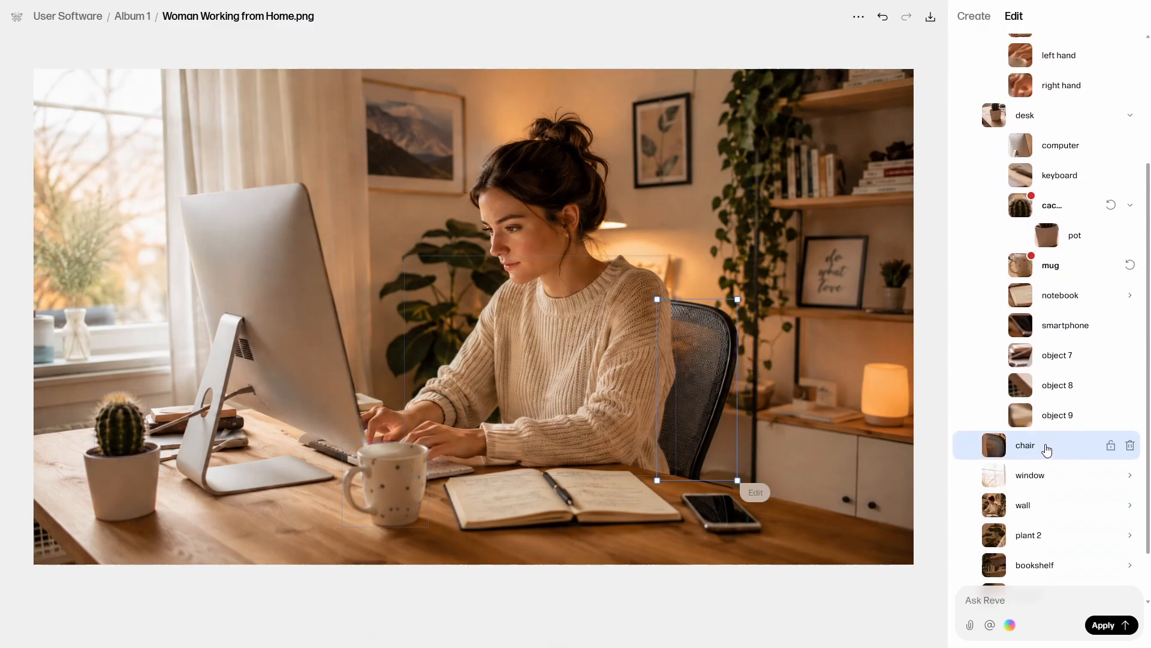
{"action": "left_click", "coordinate": [1046, 450]}
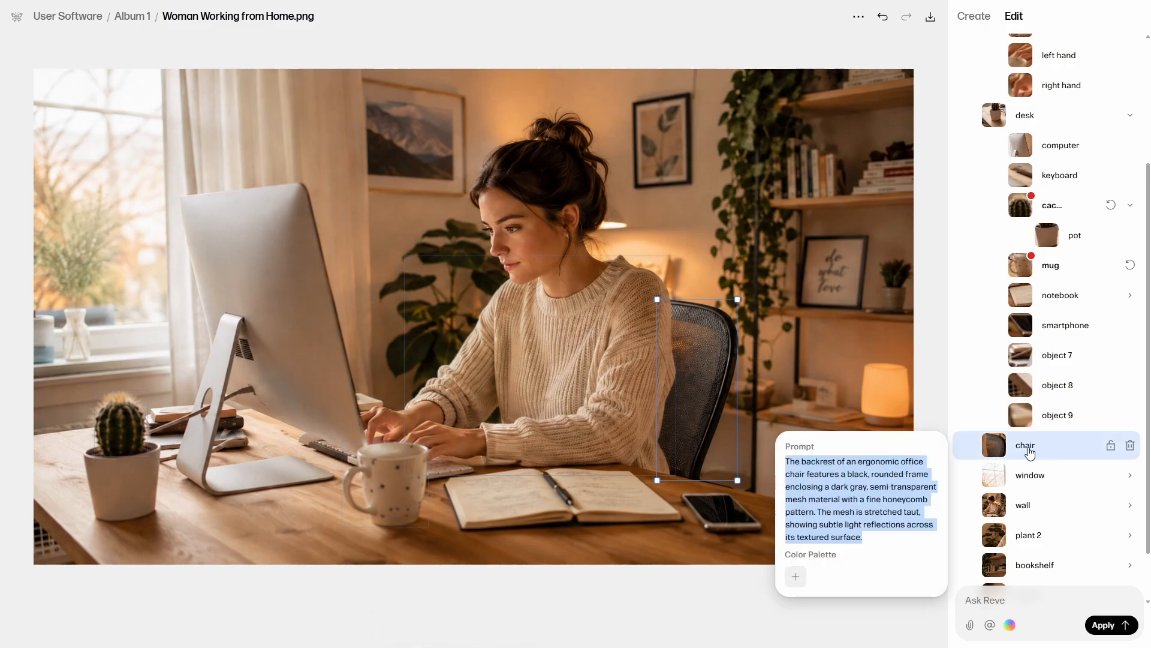
{"action": "type", "text": "premium cognac leather office chair"}
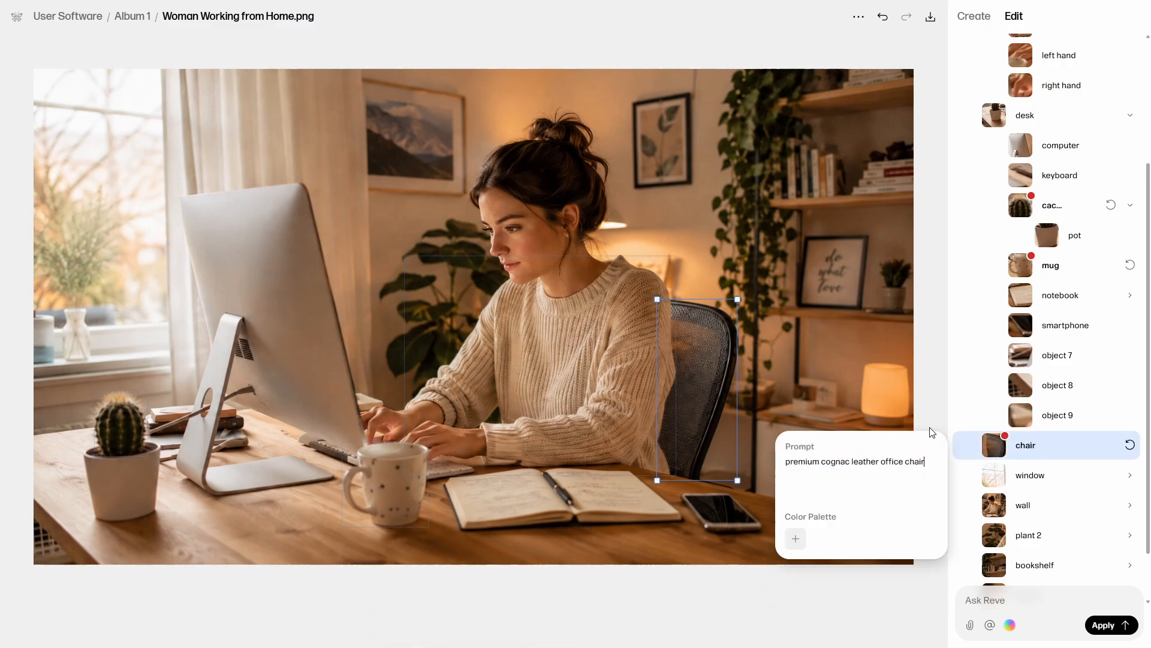
{"action": "left_click", "coordinate": [937, 407]}
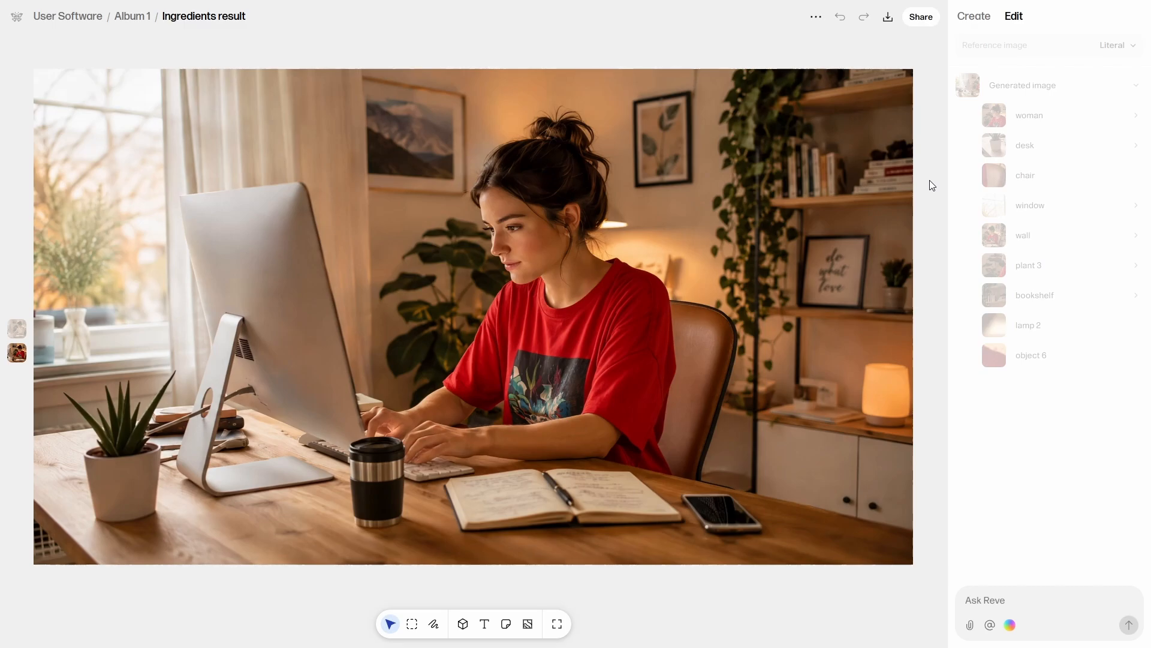
Compare the original uploaded photo with the edited result by switching between the two versions.
{"action": "left_click", "coordinate": [17, 334]}
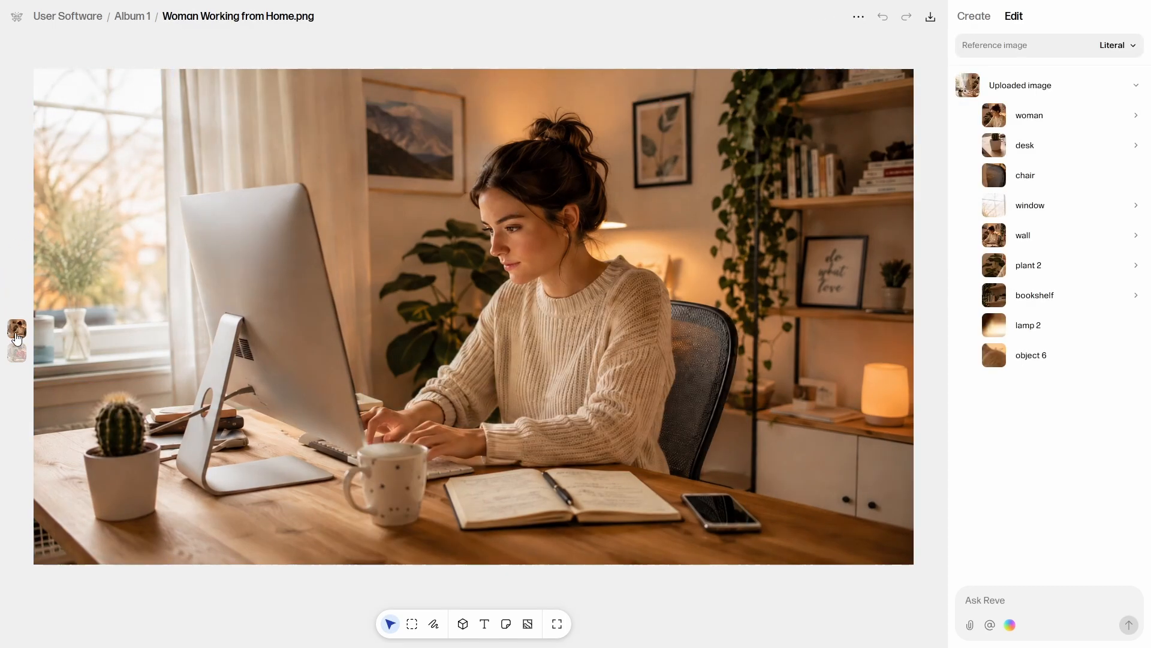
{"action": "left_click", "coordinate": [18, 353]}
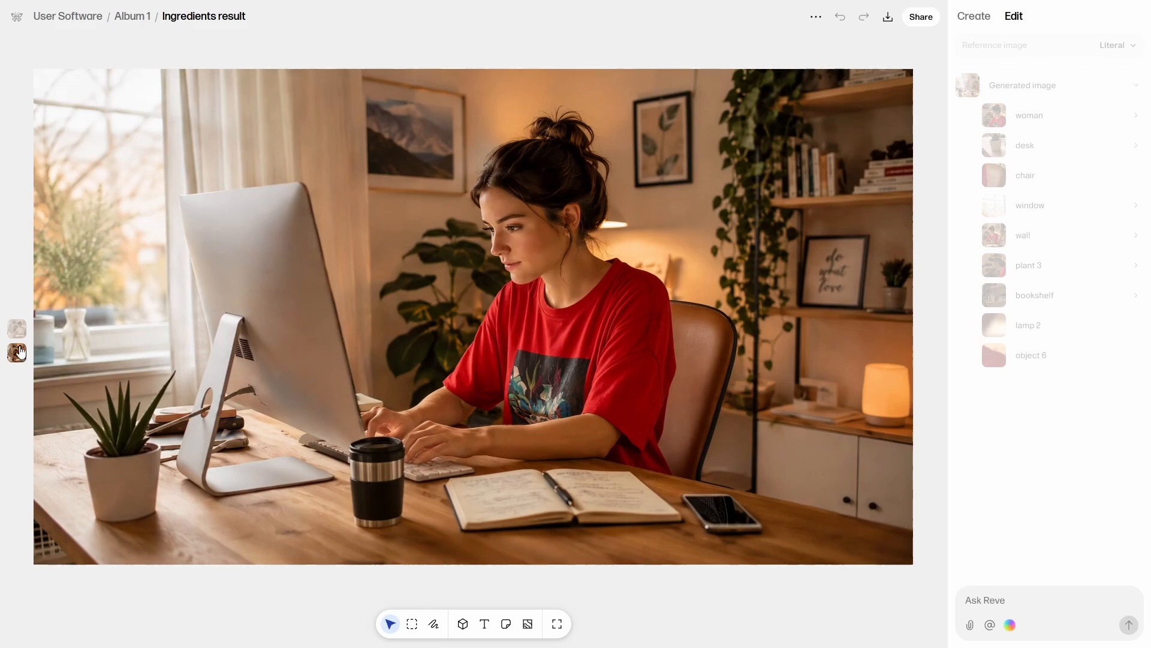
{"action": "left_click", "coordinate": [17, 331]}
{"action": "left_click", "coordinate": [21, 353]}
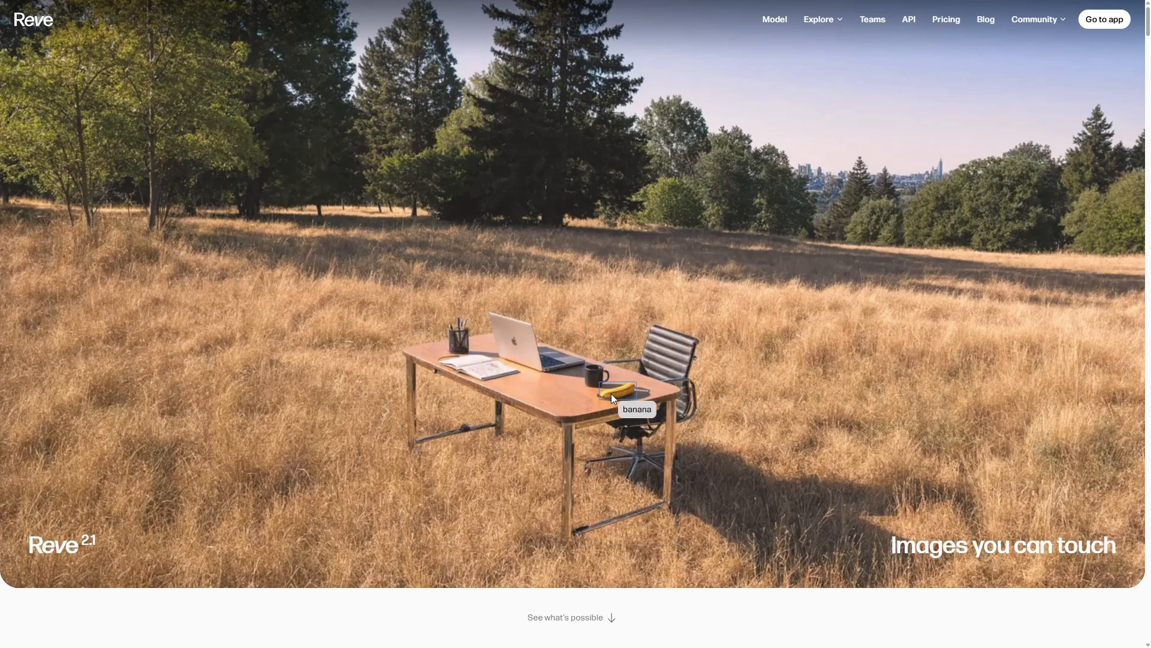
On the Reve website, read through the Reve 2.1 page, including its sample images, model explanation and editing examples.
{"action": "scroll", "coordinate": [611, 393], "scroll_direction": "down", "scroll_amount": 10}
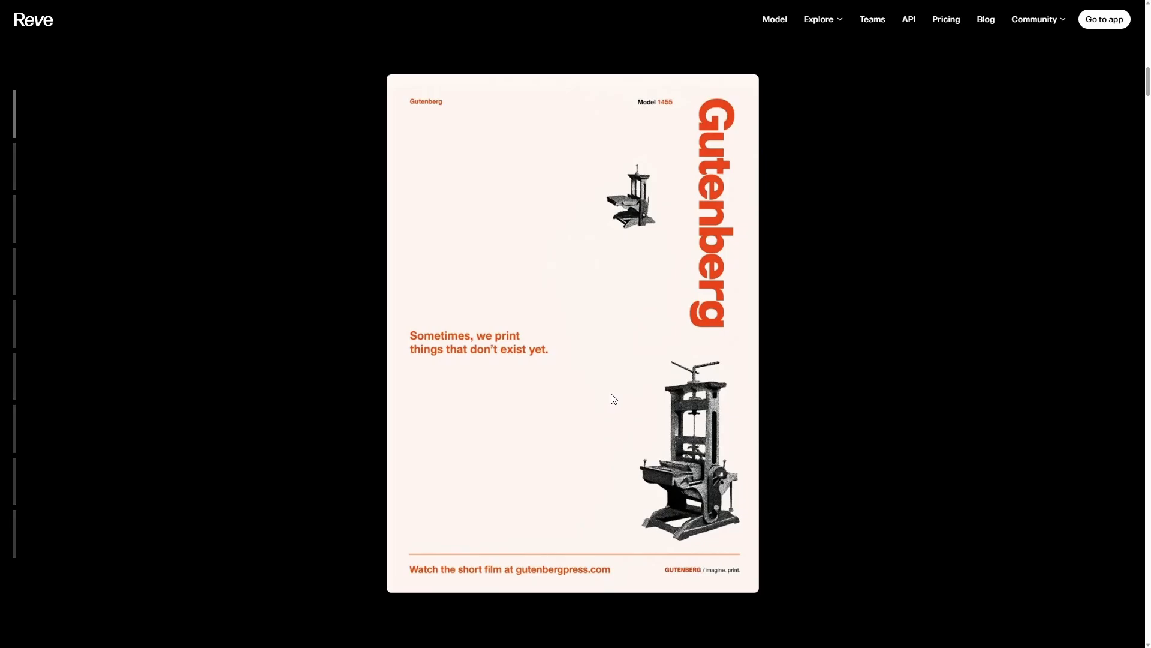
{"action": "scroll", "coordinate": [613, 399], "scroll_direction": "down", "scroll_amount": 3}
{"action": "scroll", "coordinate": [613, 398], "scroll_direction": "down", "scroll_amount": 3}
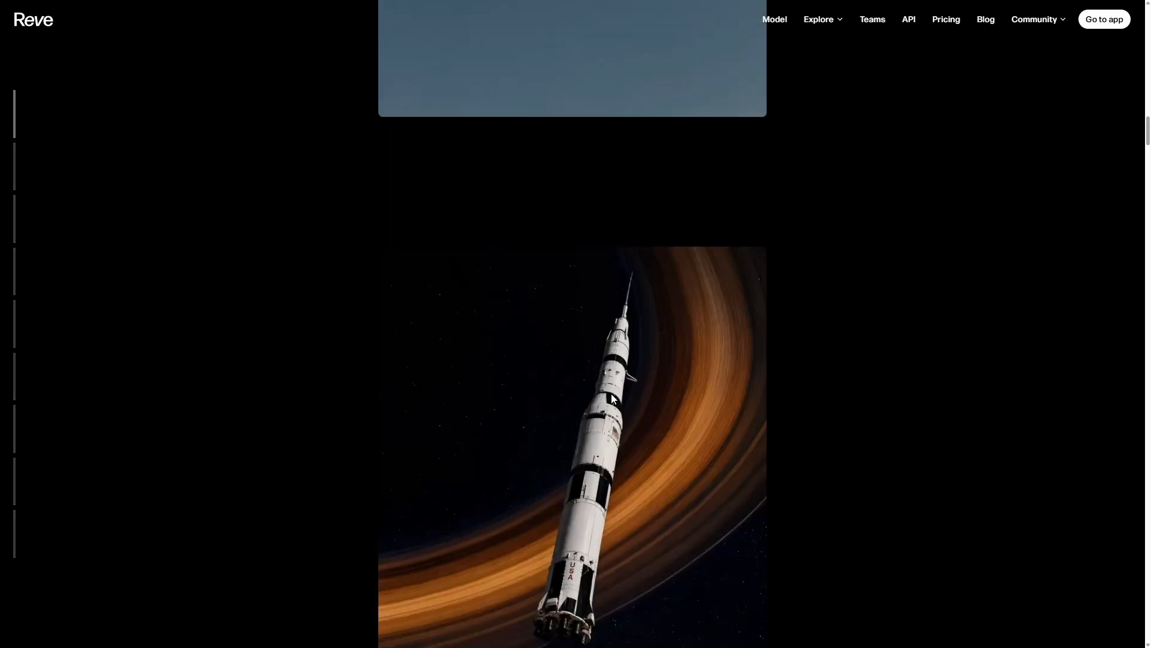
{"action": "scroll", "coordinate": [612, 399], "scroll_direction": "down", "scroll_amount": 3}
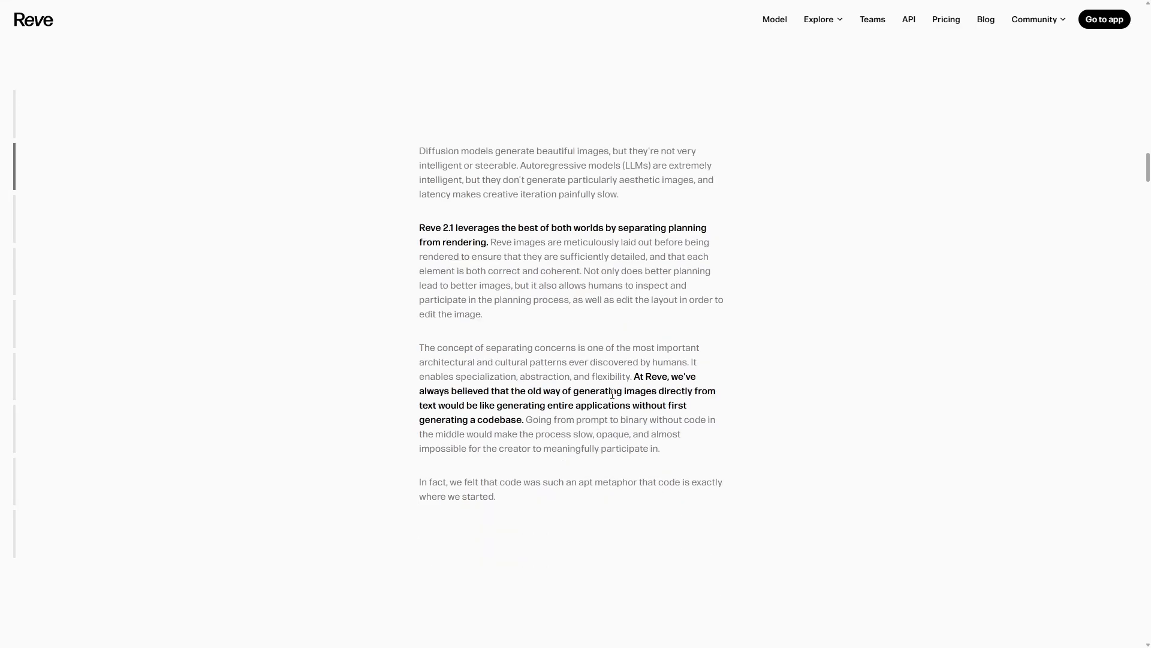
{"action": "scroll", "coordinate": [612, 394], "scroll_direction": "down", "scroll_amount": 3}
{"action": "scroll", "coordinate": [612, 396], "scroll_direction": "down", "scroll_amount": 3}
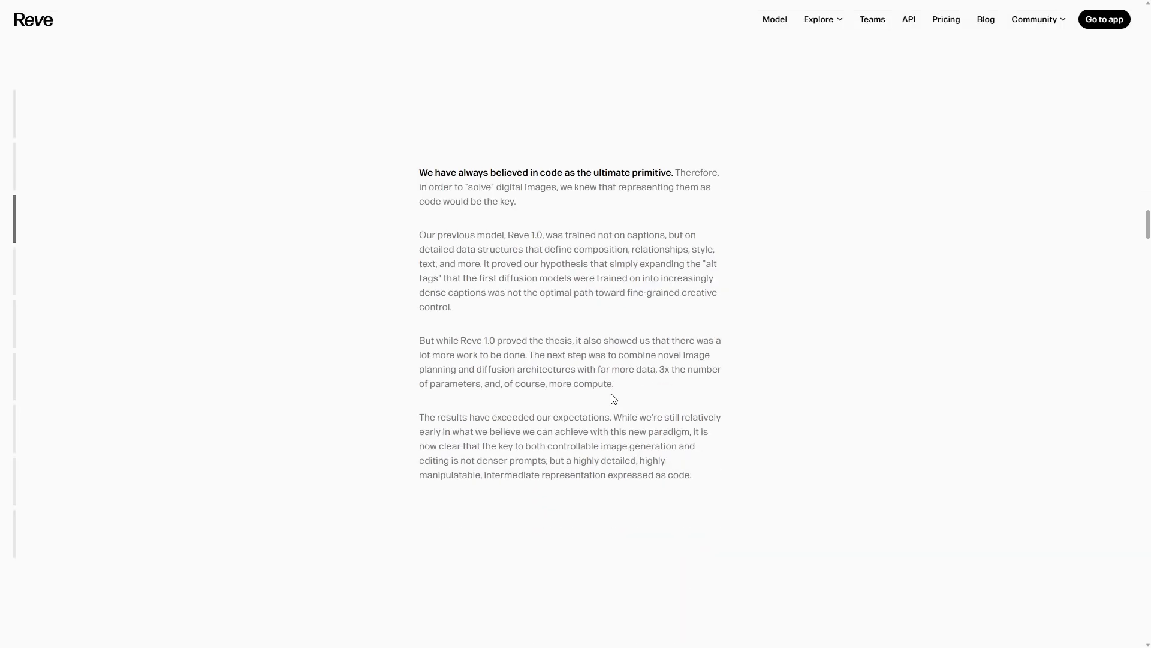
{"action": "scroll", "coordinate": [613, 399], "scroll_direction": "down", "scroll_amount": 3}
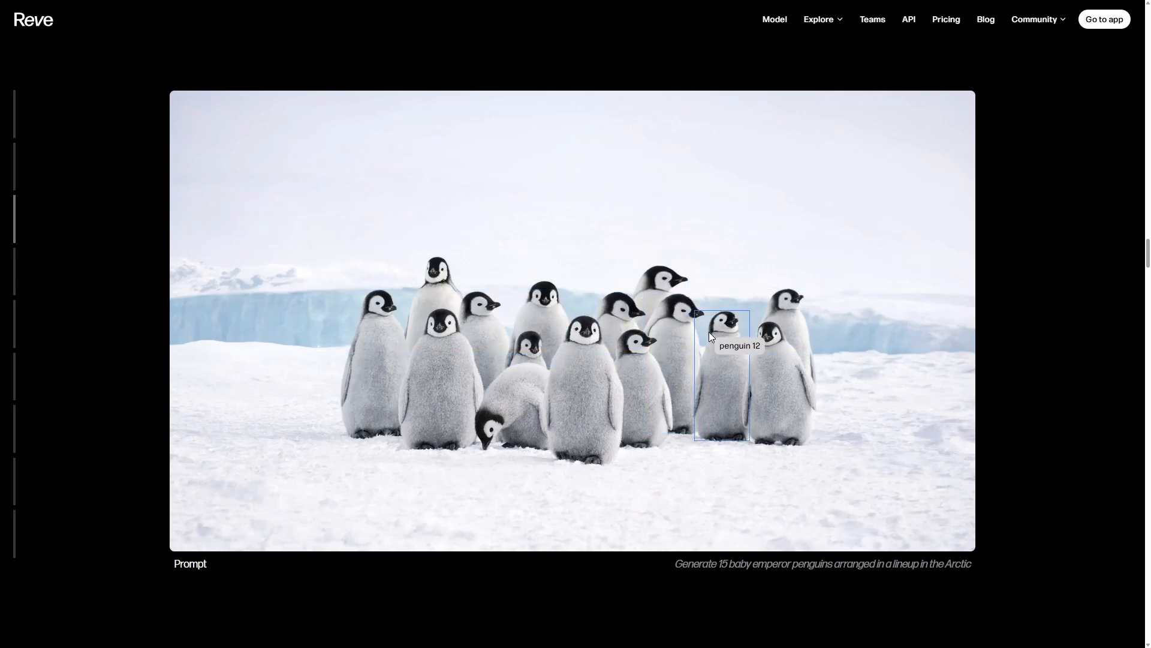
{"action": "scroll", "coordinate": [764, 387], "scroll_direction": "down", "scroll_amount": 3}
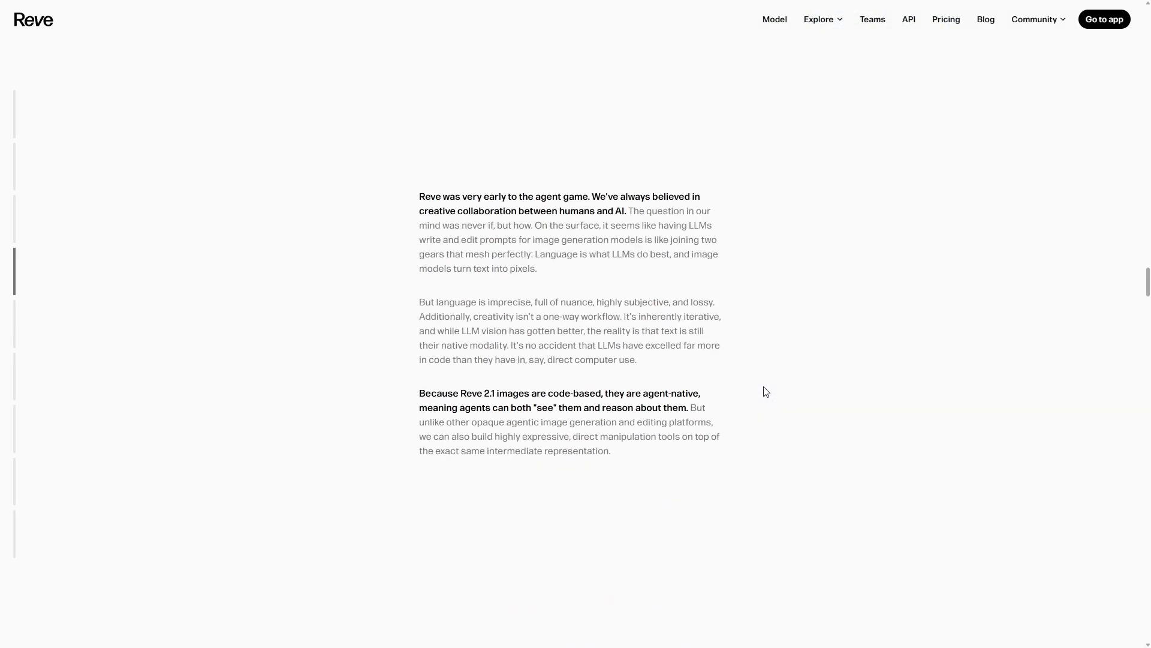
{"action": "scroll", "coordinate": [764, 386], "scroll_direction": "down", "scroll_amount": 5}
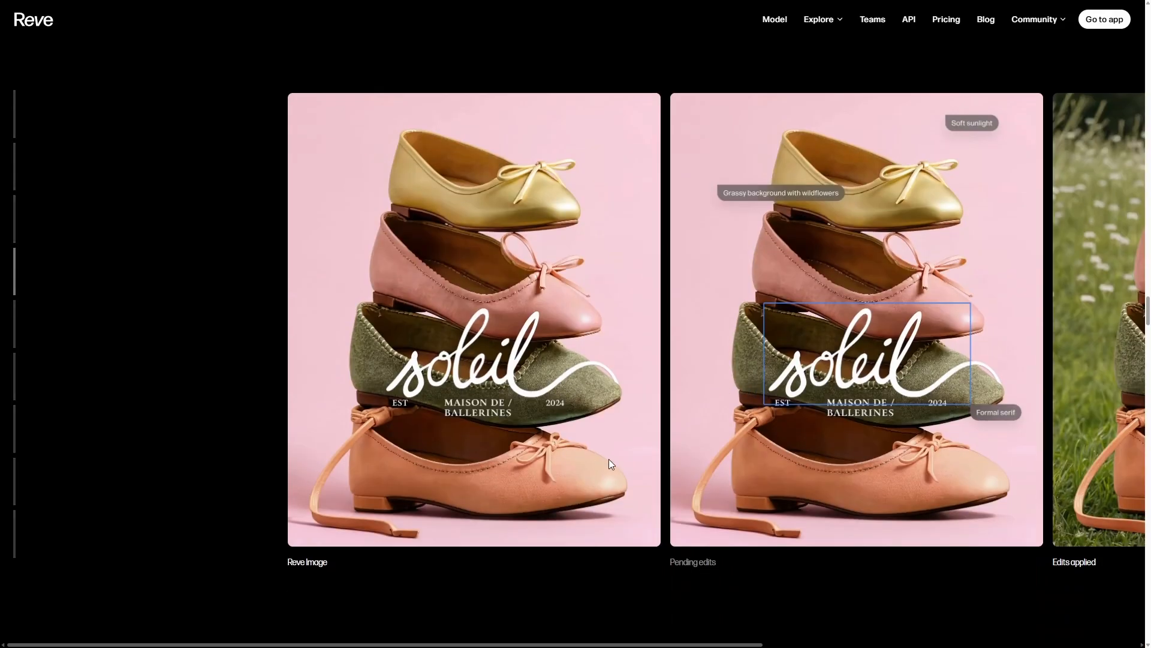
{"action": "scroll", "coordinate": [779, 485], "scroll_direction": "down", "scroll_amount": 6}
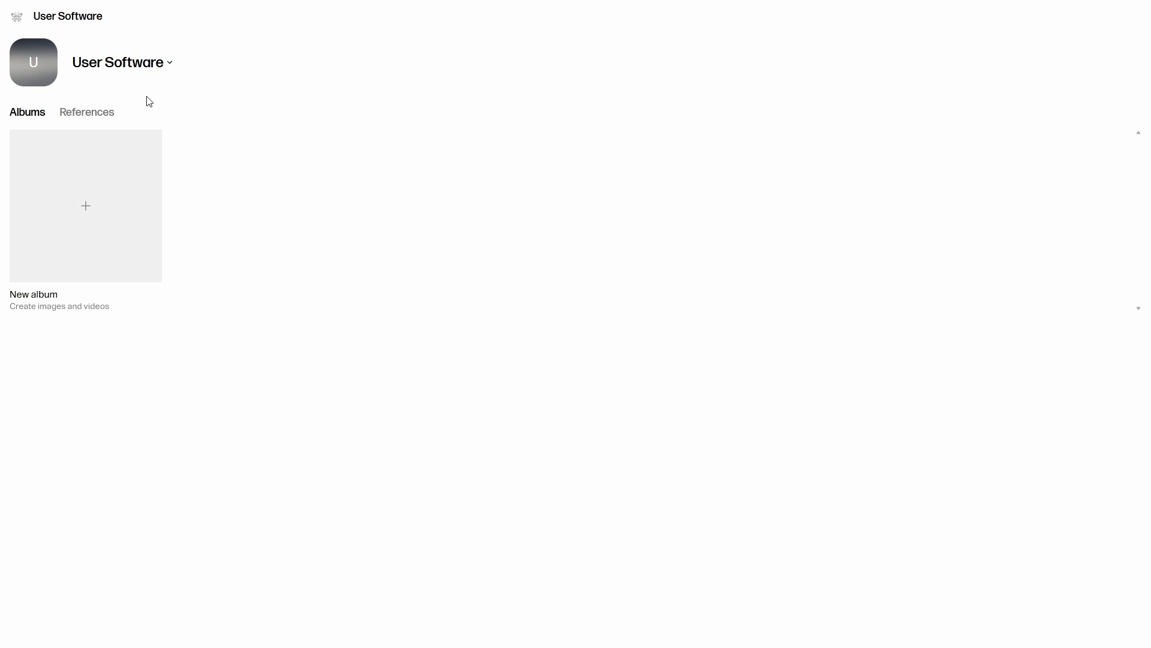
View the workspace's References and Albums sections and the Learn more options of the main menu.
{"action": "left_click", "coordinate": [101, 116]}
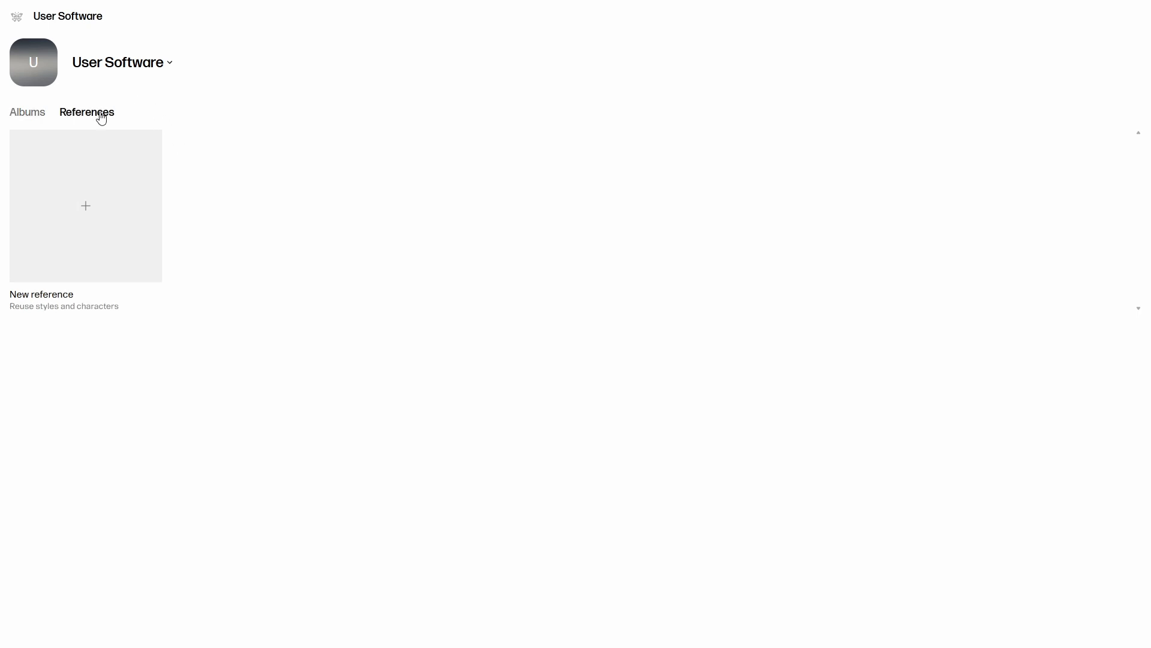
{"action": "left_click", "coordinate": [35, 117]}
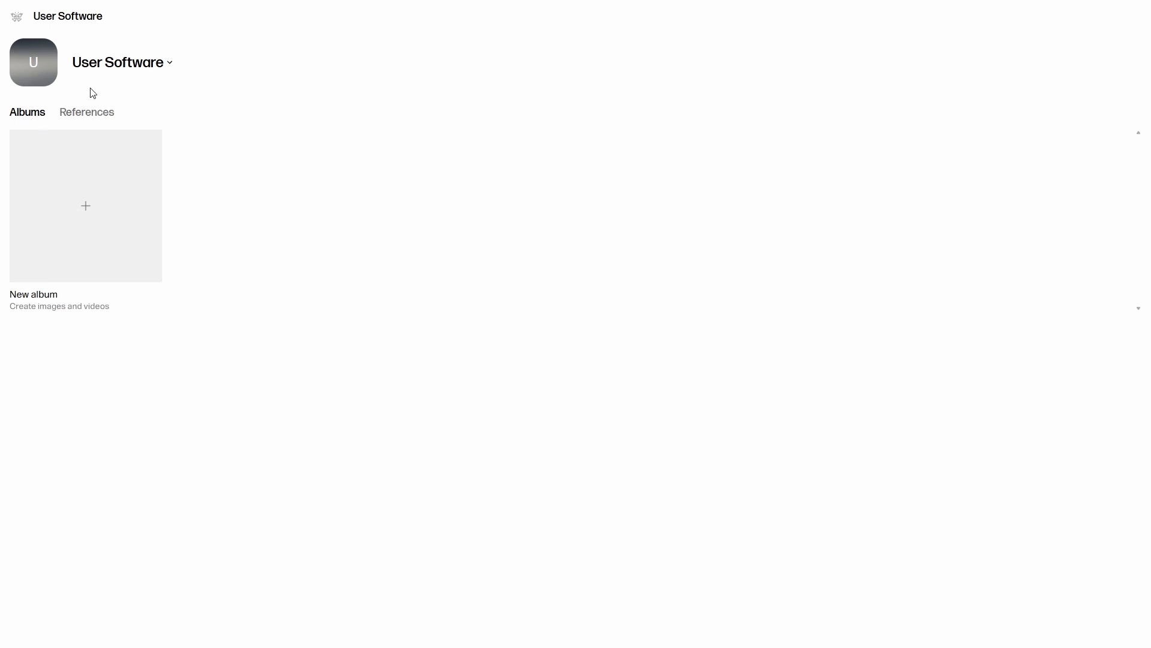
{"action": "left_click", "coordinate": [18, 20]}
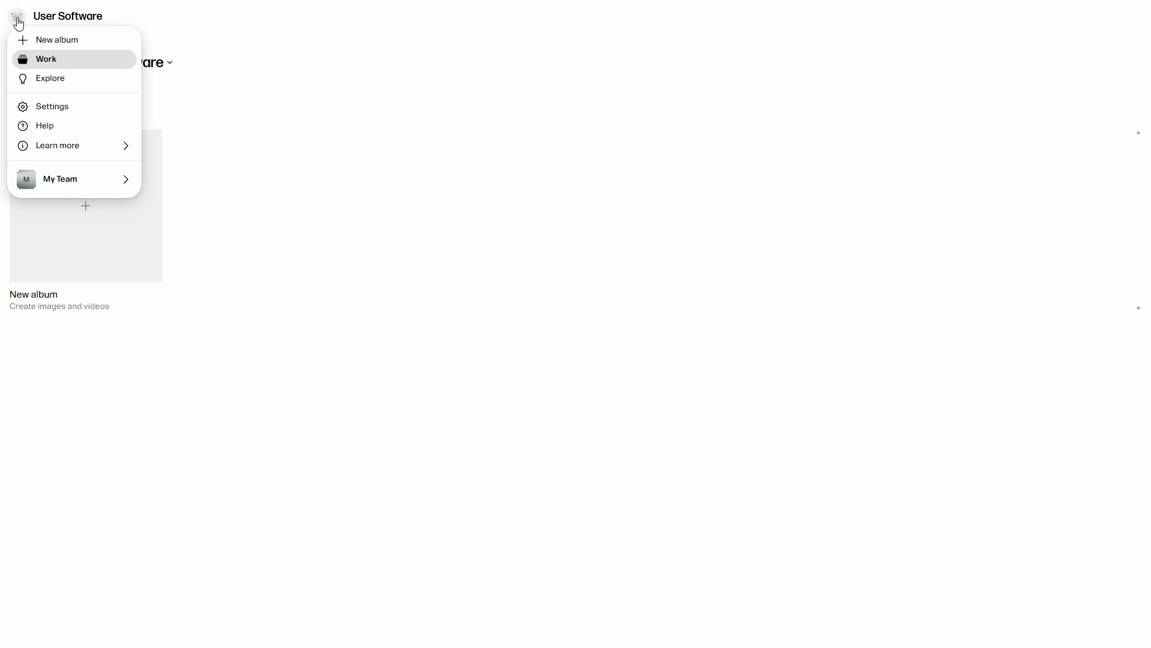
{"action": "mouse_move", "coordinate": [78, 149]}
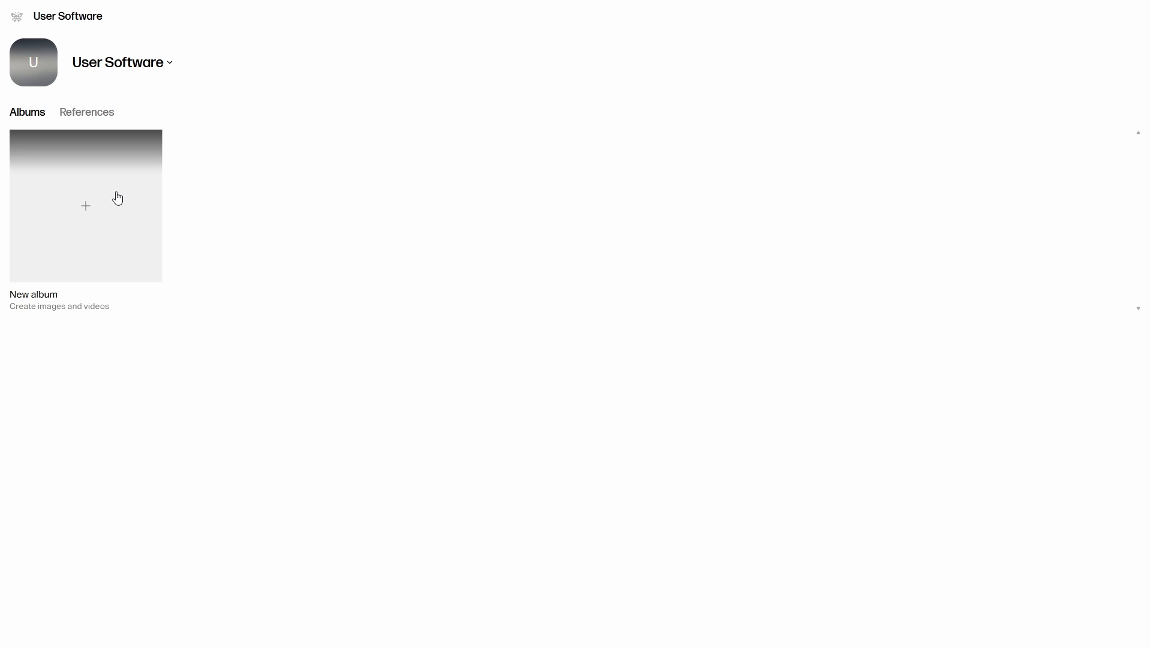
Start a new album and browse the gallery of starting templates without choosing one.
{"action": "left_click", "coordinate": [117, 198]}
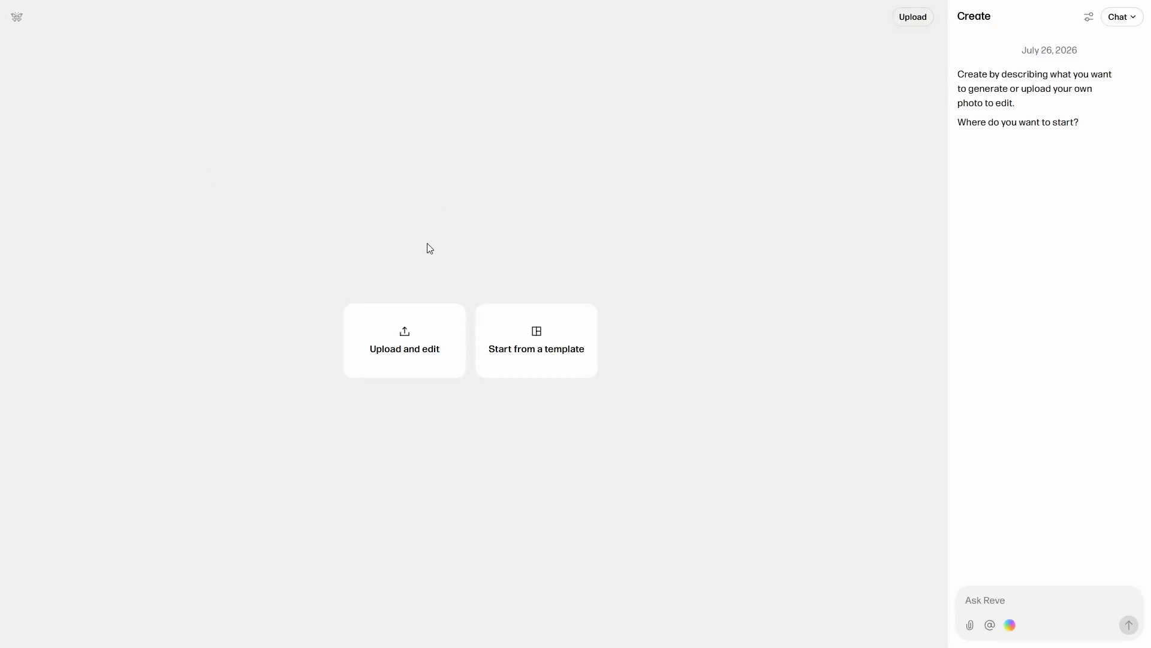
{"action": "left_click", "coordinate": [553, 362]}
{"action": "scroll", "coordinate": [556, 364], "scroll_direction": "down", "scroll_amount": 10}
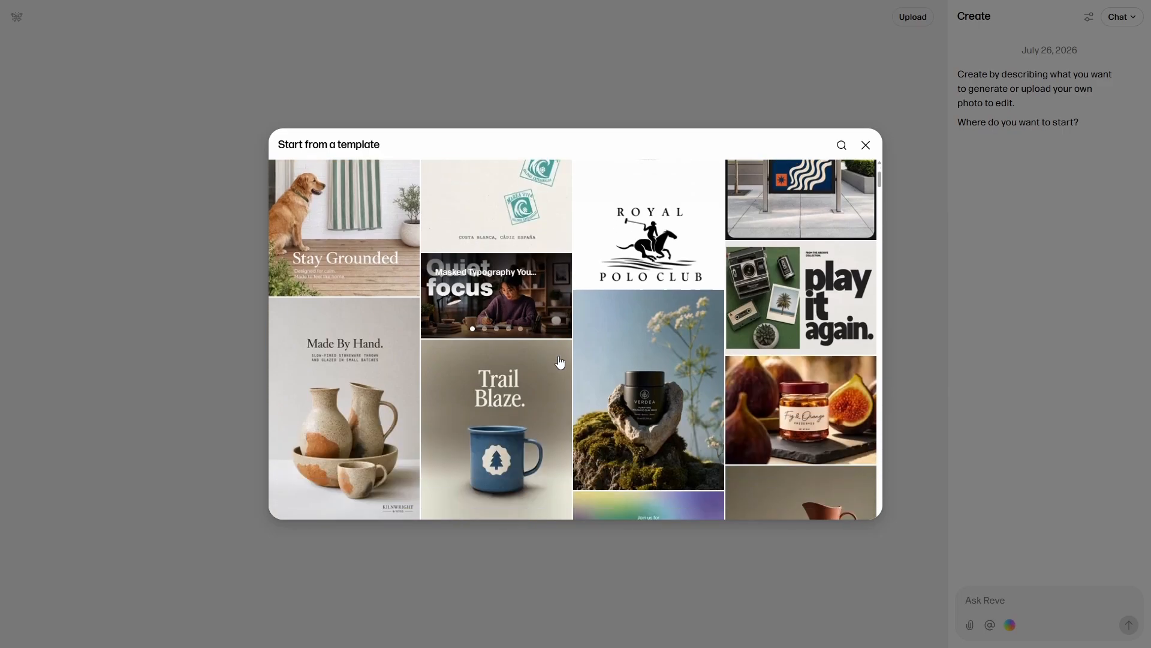
{"action": "scroll", "coordinate": [559, 362], "scroll_direction": "down", "scroll_amount": 10}
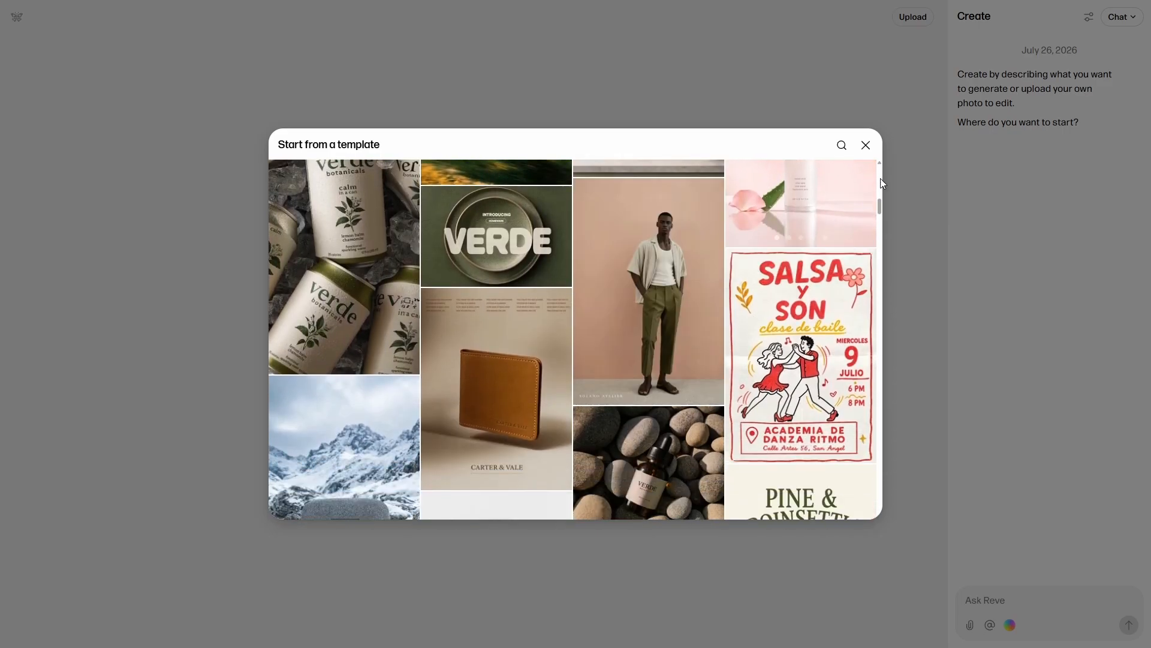
{"action": "left_click", "coordinate": [867, 145]}
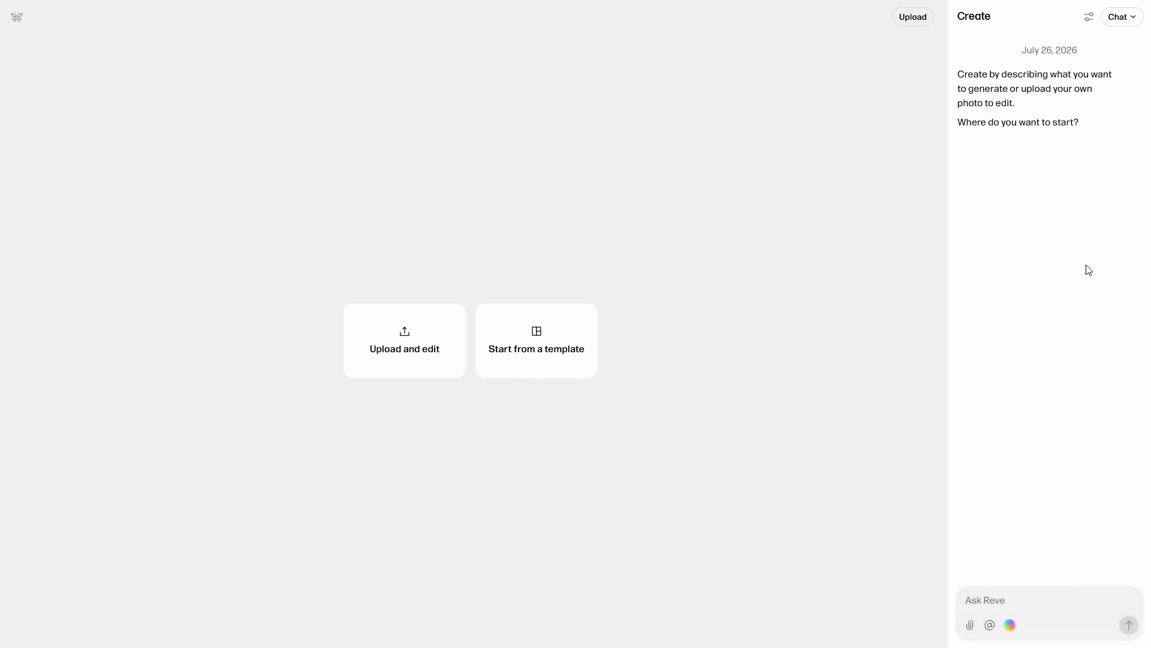
Set the default aspect ratio in the agent guidelines to 1:1.
{"action": "left_click", "coordinate": [1088, 24]}
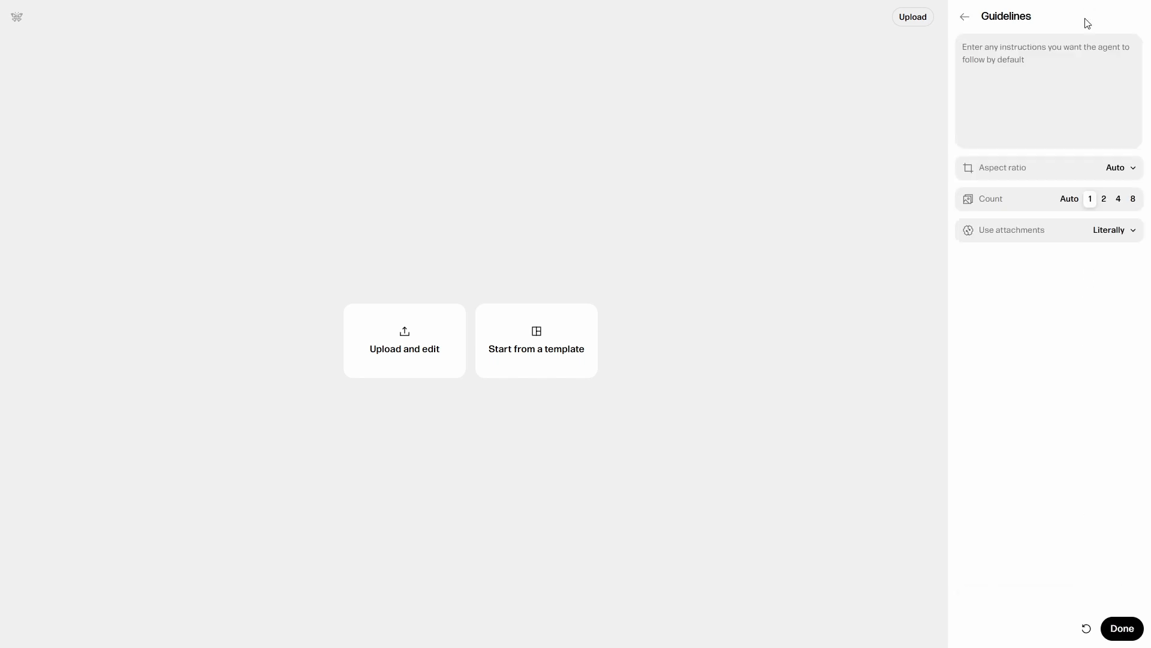
{"action": "left_click", "coordinate": [1130, 172]}
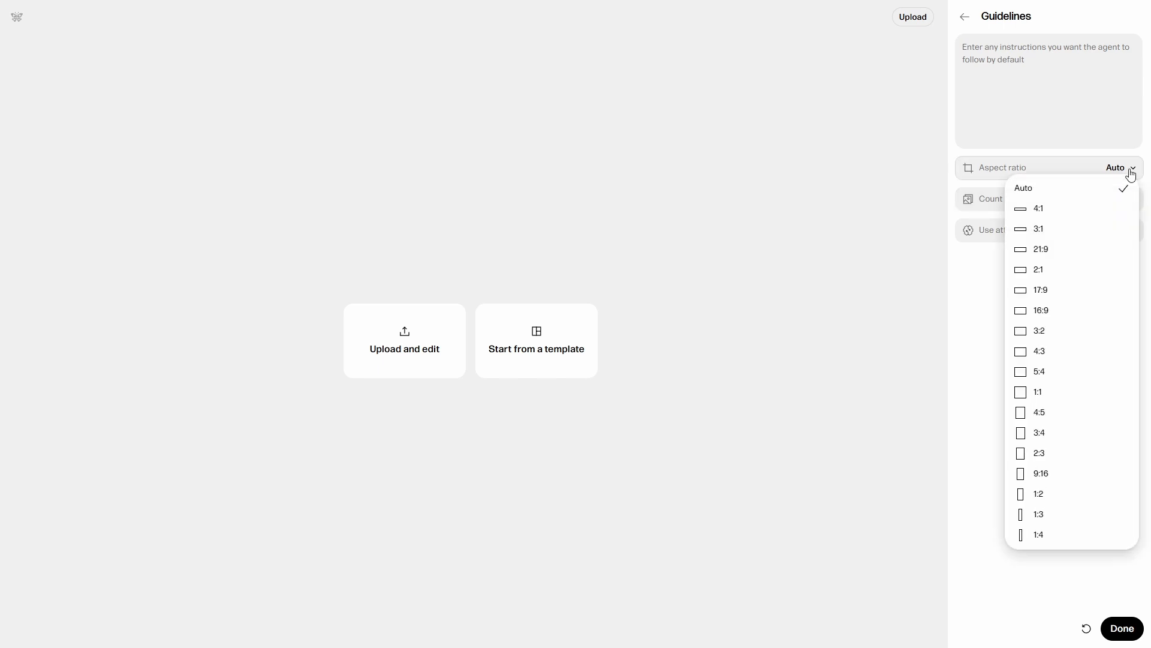
{"action": "left_click", "coordinate": [1043, 393]}
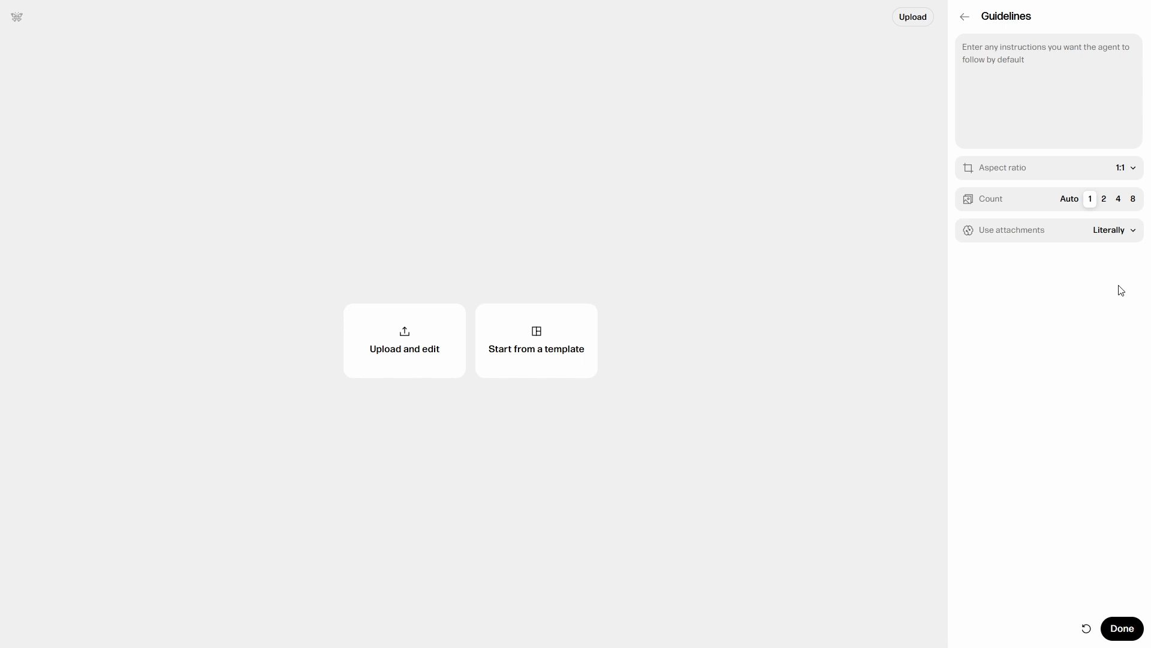
View the attachment-use options in the guidelines without changing them, and return to the album's chat.
{"action": "left_click", "coordinate": [1135, 237]}
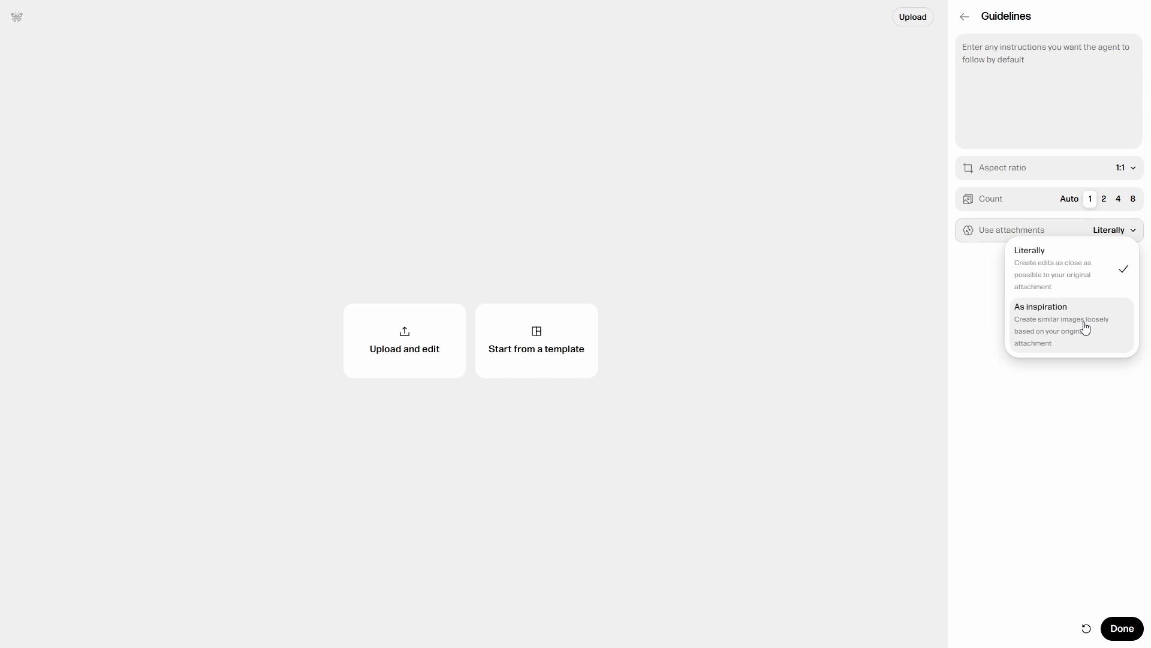
{"action": "left_click", "coordinate": [1119, 627]}
{"action": "left_click", "coordinate": [1057, 598]}
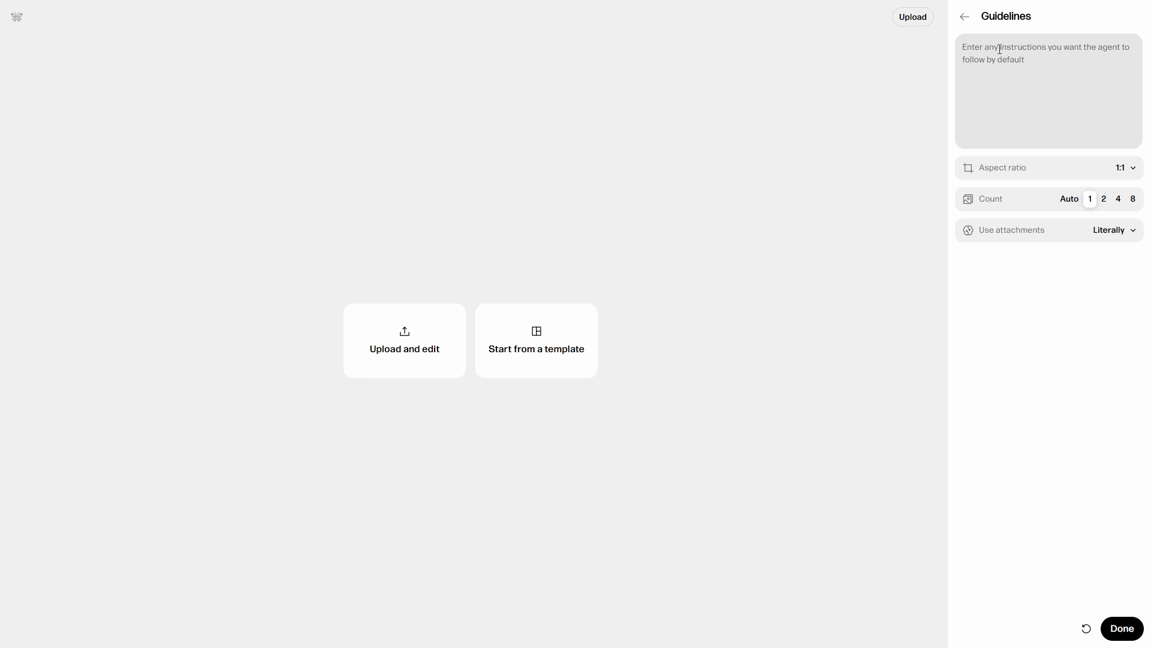
{"action": "left_click", "coordinate": [965, 18]}
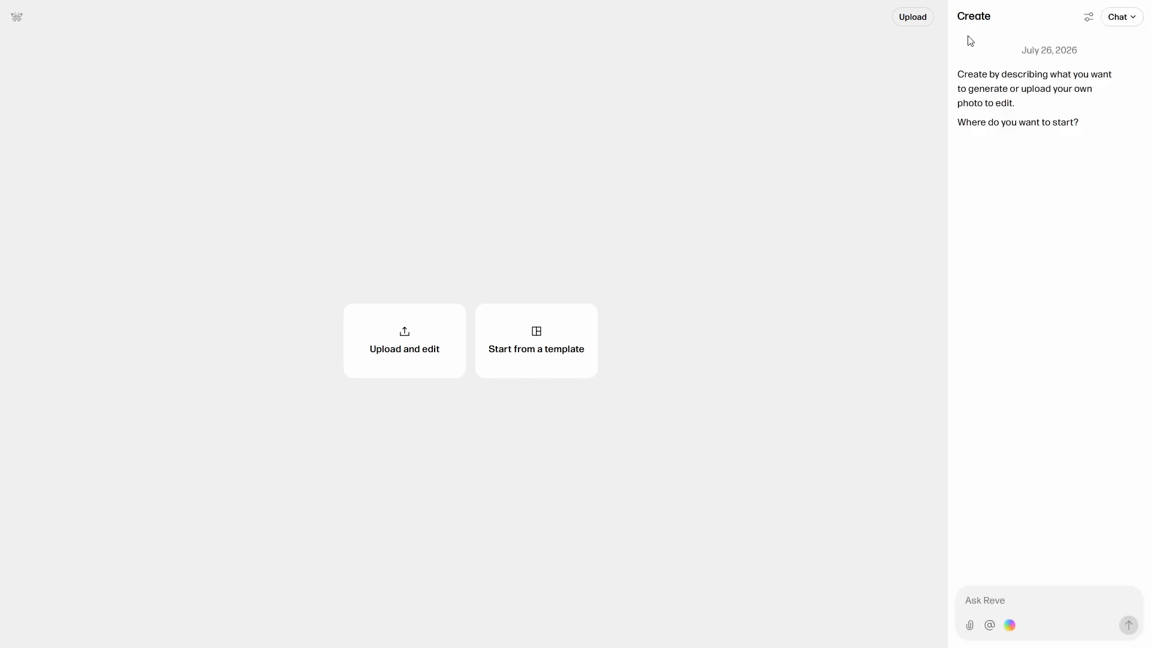
Generate an image from the prompt "A chef cooking in a kitchen".
{"action": "left_click", "coordinate": [1002, 598]}
{"action": "type", "text": "A chef cooking in a kitchen"}
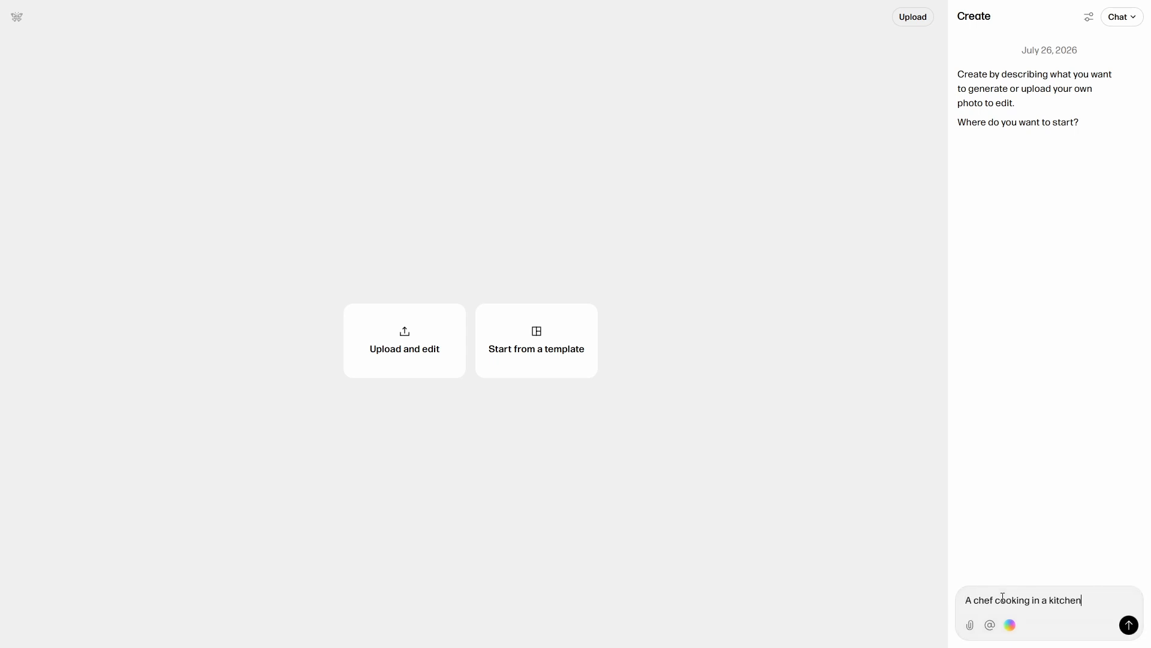
{"action": "left_click", "coordinate": [1130, 626]}
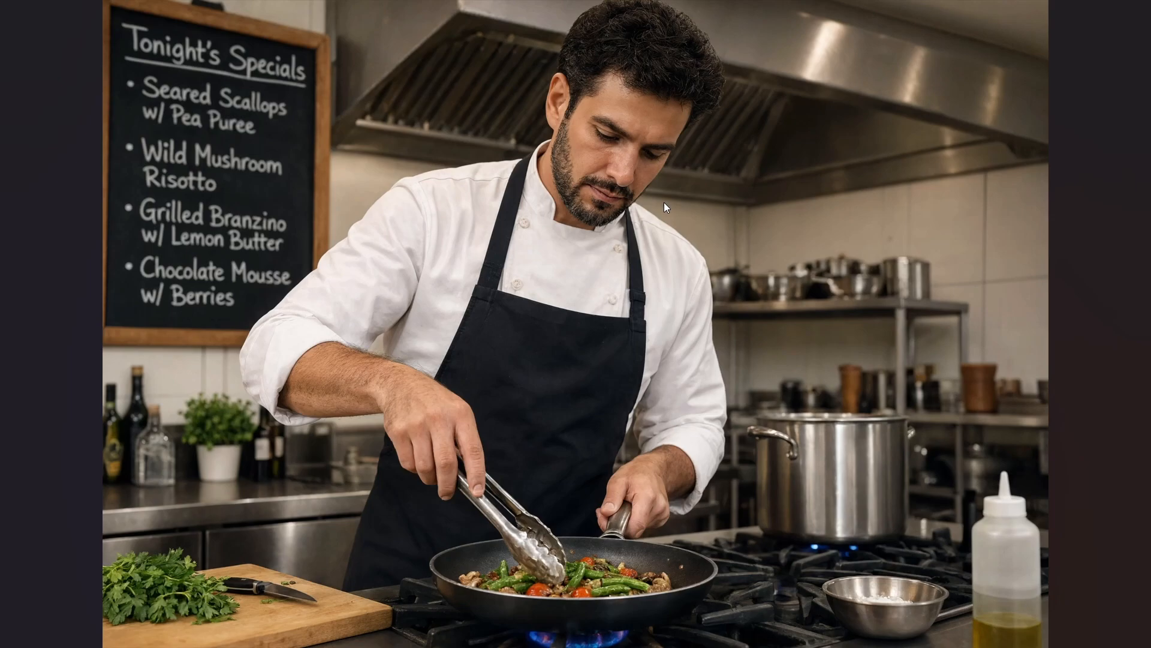
Inspect the generated chef image up close and open it for editing with its list of objects.
{"action": "scroll", "coordinate": [664, 203], "scroll_direction": "up", "scroll_amount": 3}
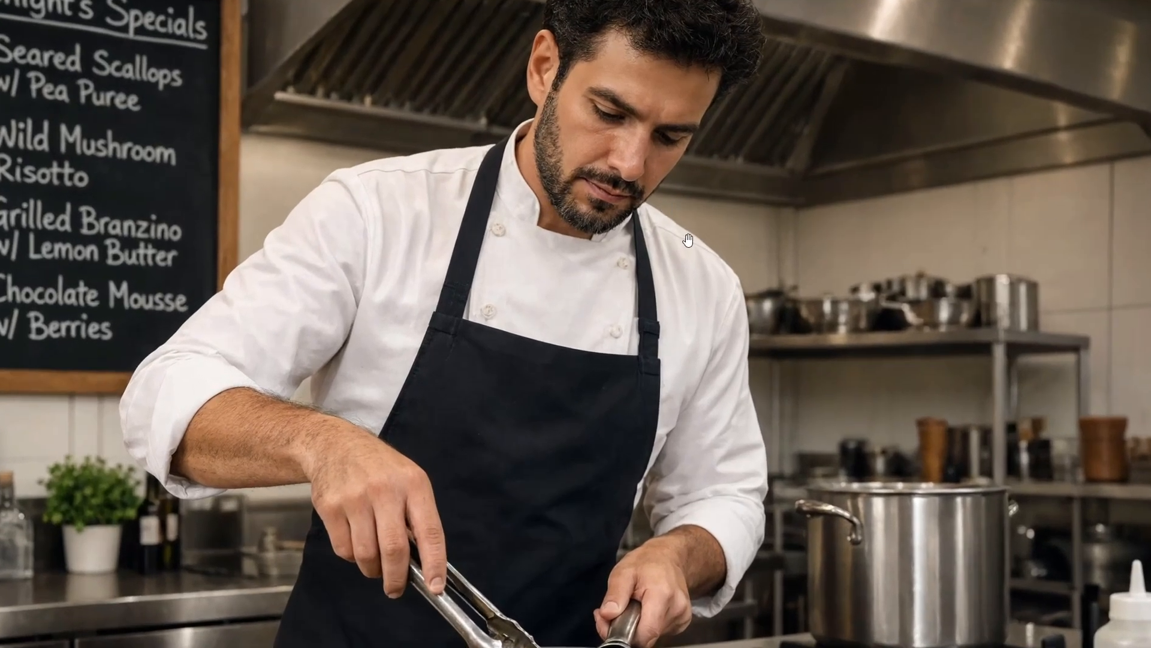
{"action": "scroll", "coordinate": [663, 161], "scroll_direction": "up", "scroll_amount": 3}
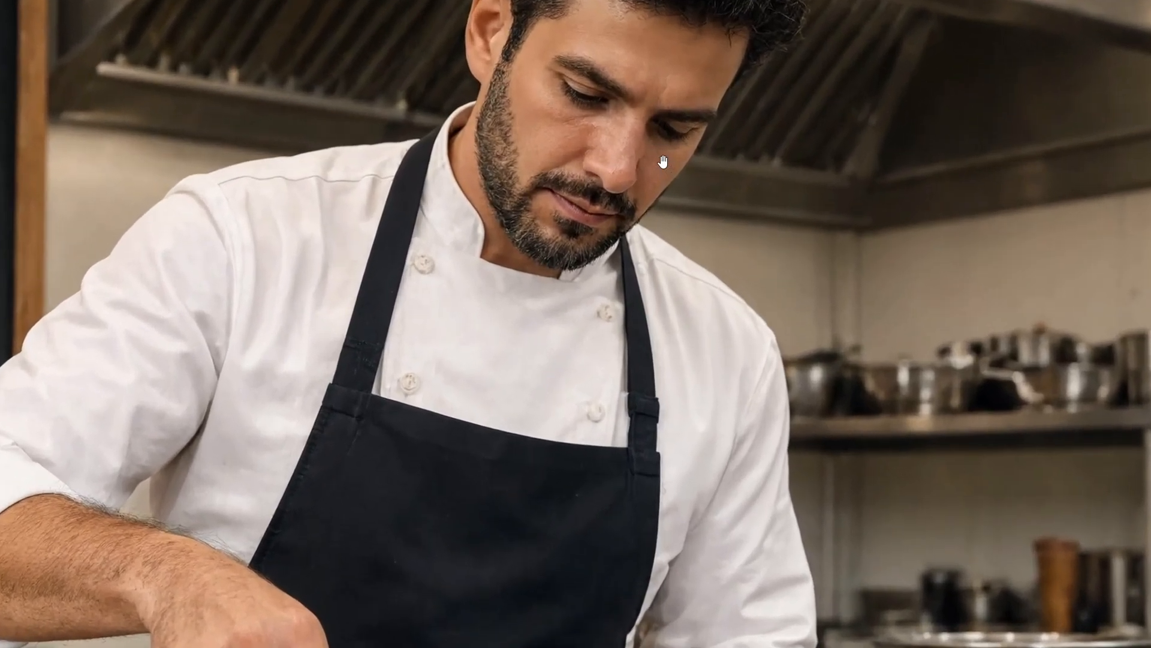
{"action": "scroll", "coordinate": [663, 162], "scroll_direction": "up", "scroll_amount": 5}
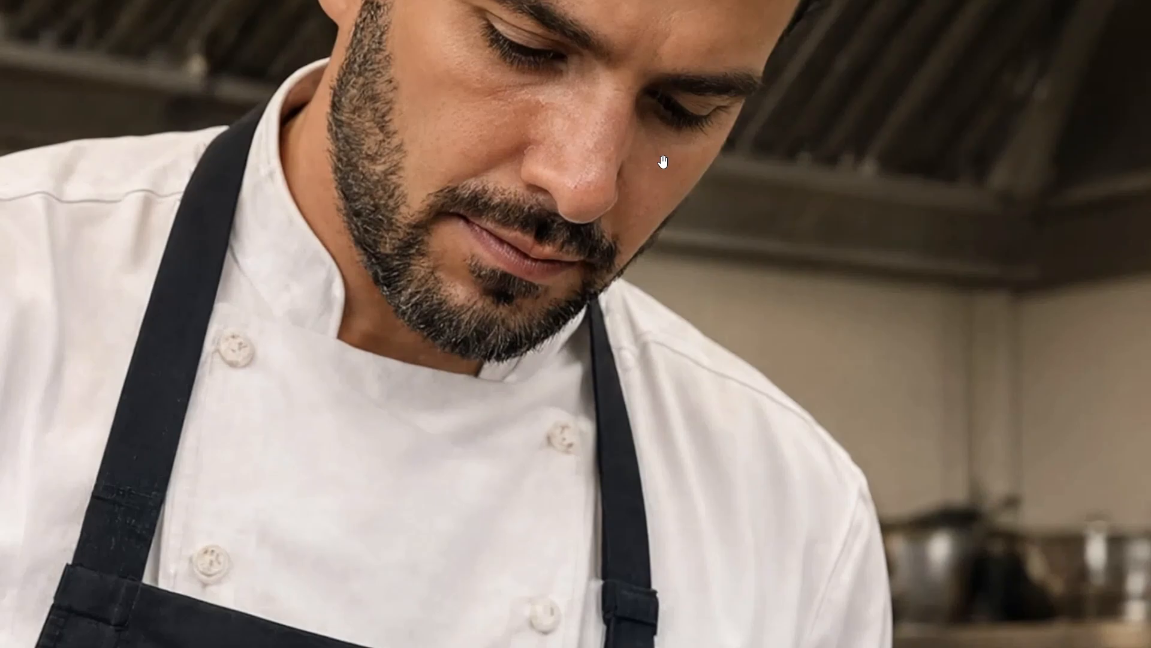
{"action": "left_click_drag", "start_coordinate": [663, 162], "coordinate": [674, 335]}
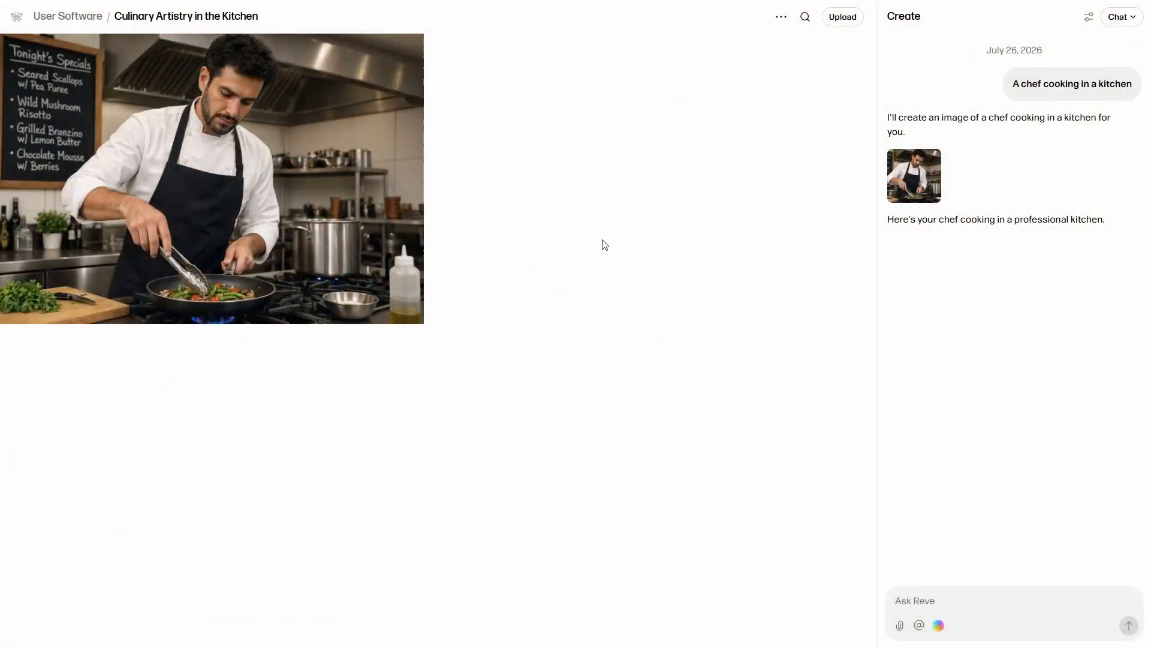
{"action": "left_click", "coordinate": [348, 149]}
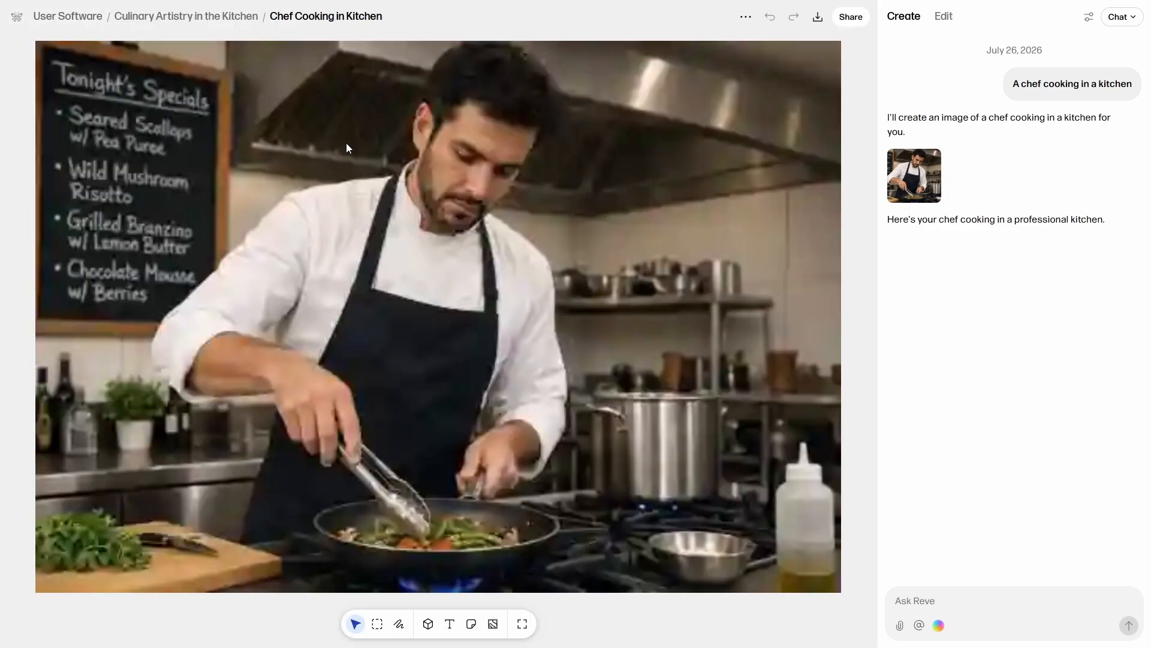
{"action": "left_click", "coordinate": [944, 18]}
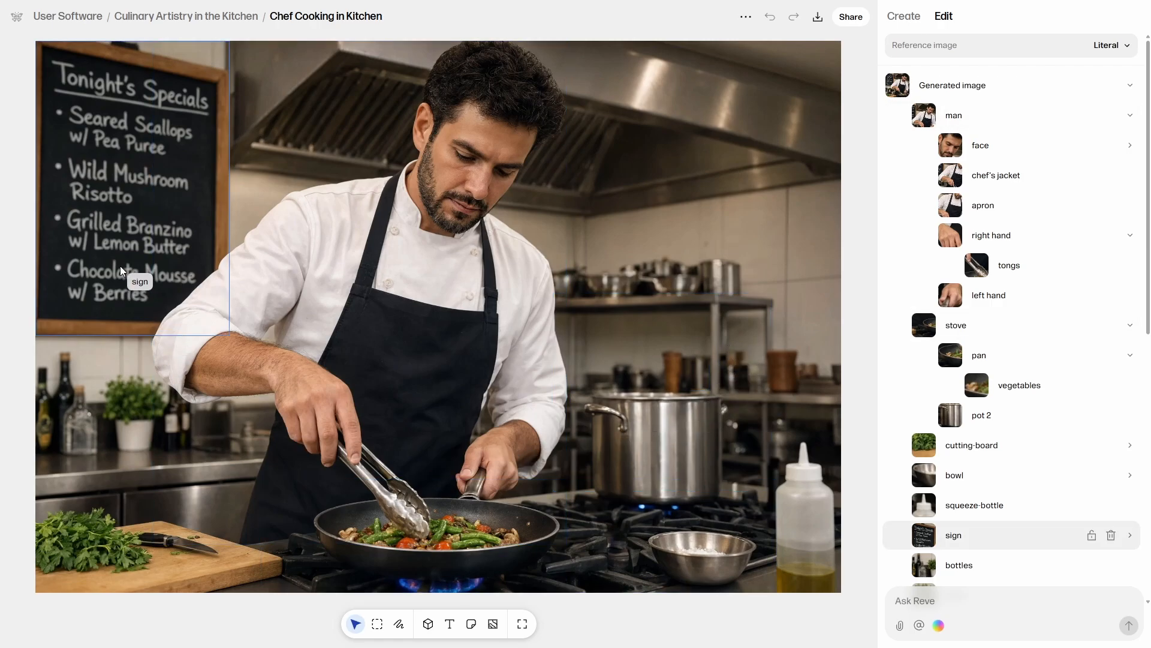
Examine the man's object hierarchy and the prompt and color palette of the tongs in his right hand.
{"action": "left_click", "coordinate": [501, 115]}
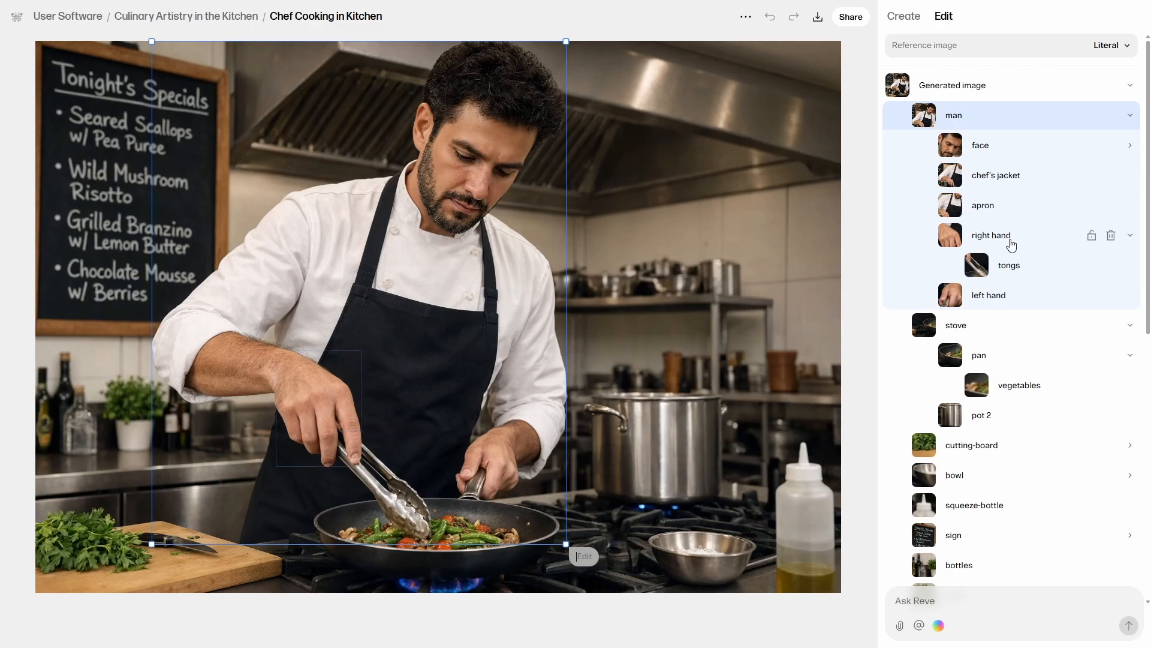
{"action": "left_click", "coordinate": [1020, 272]}
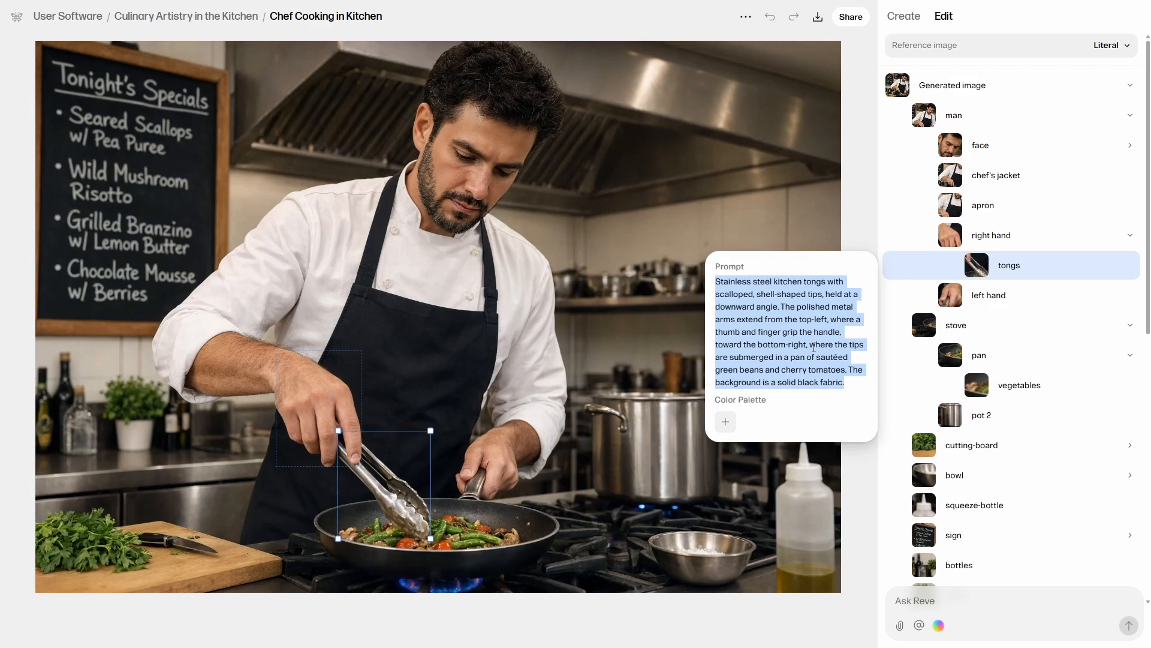
{"action": "left_click", "coordinate": [726, 421]}
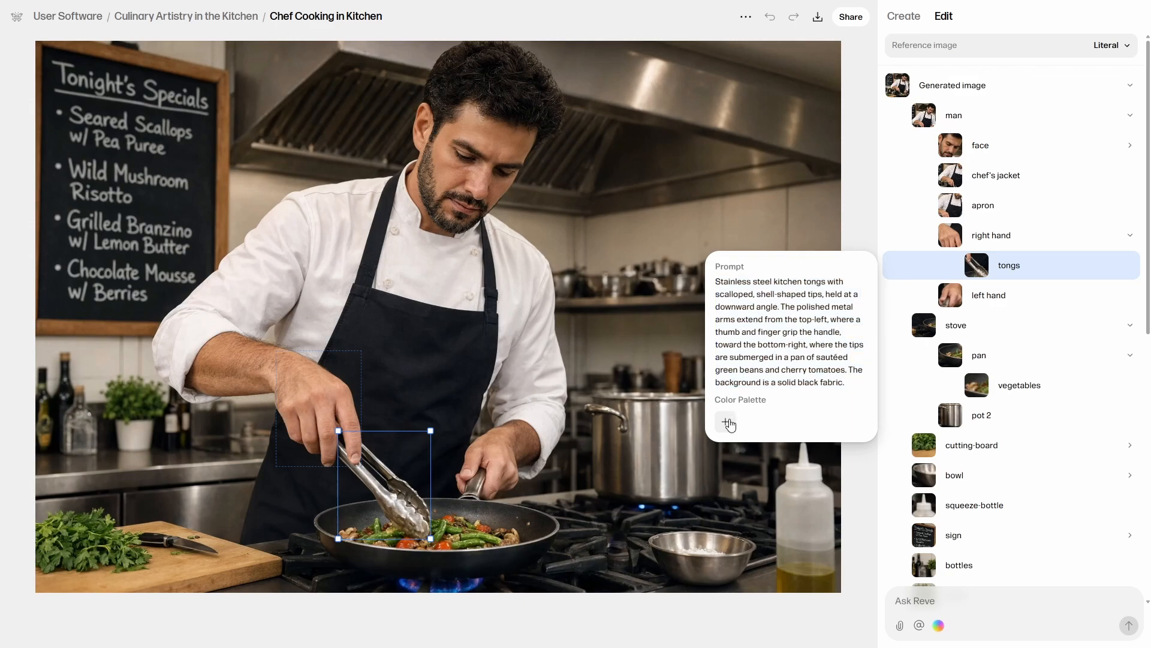
{"action": "left_click", "coordinate": [760, 423]}
{"action": "left_click", "coordinate": [859, 133]}
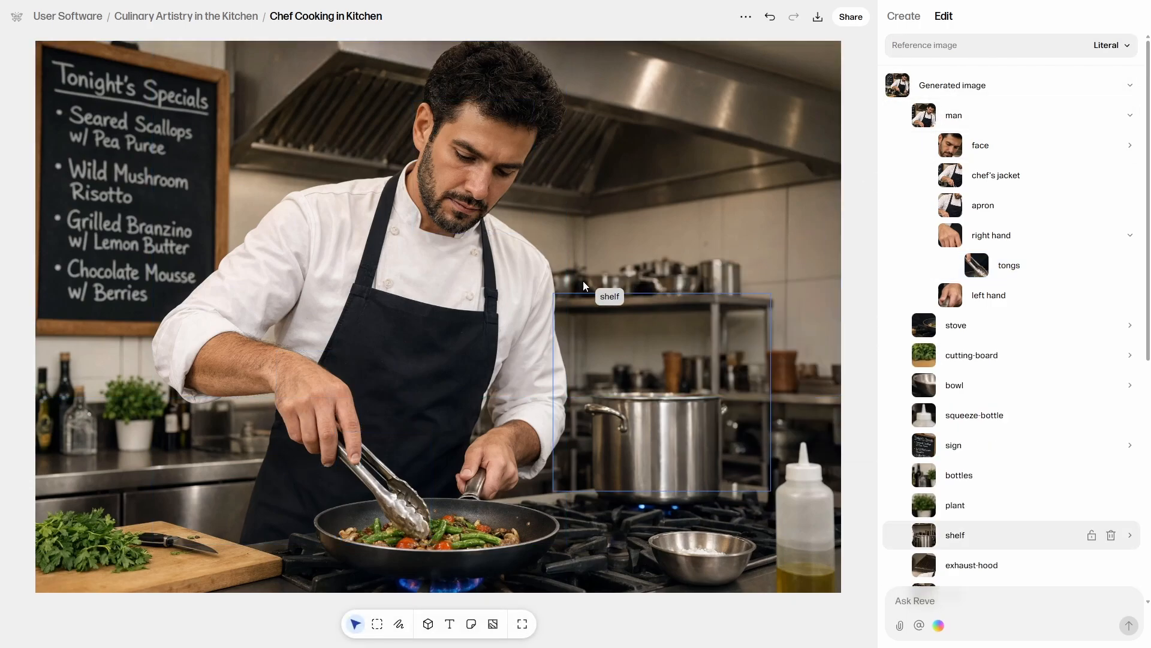
Save an edit on the man's apron describing "a red fabric bib apron worn over a white chef's jacket".
{"action": "left_click", "coordinate": [449, 391]}
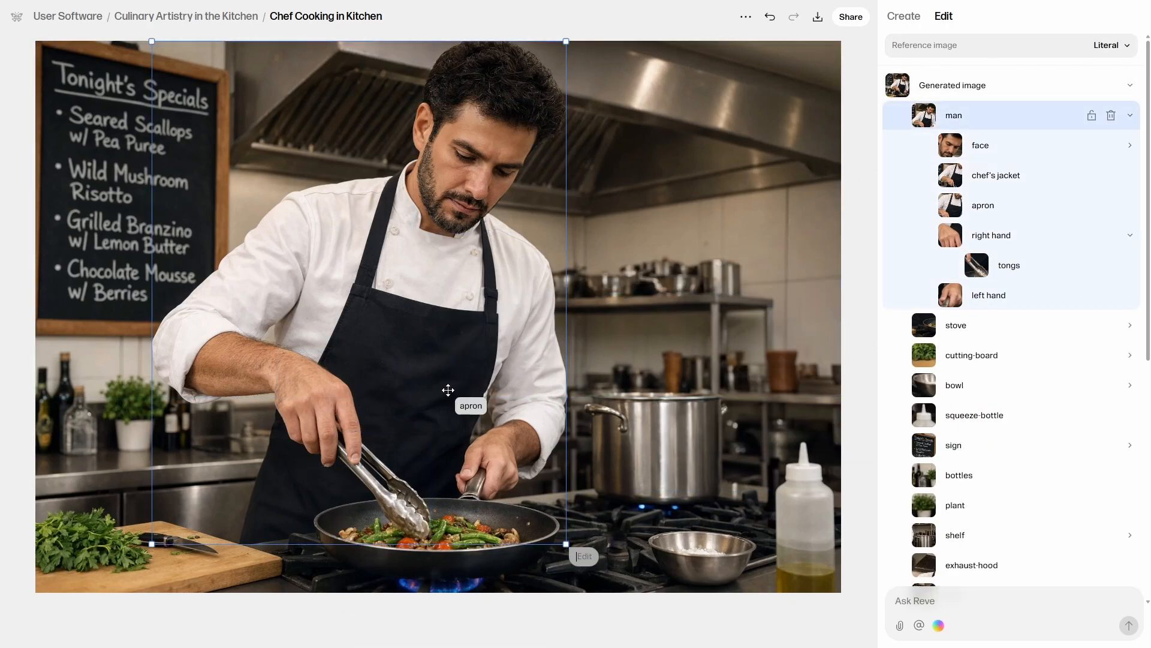
{"action": "left_click", "coordinate": [449, 391]}
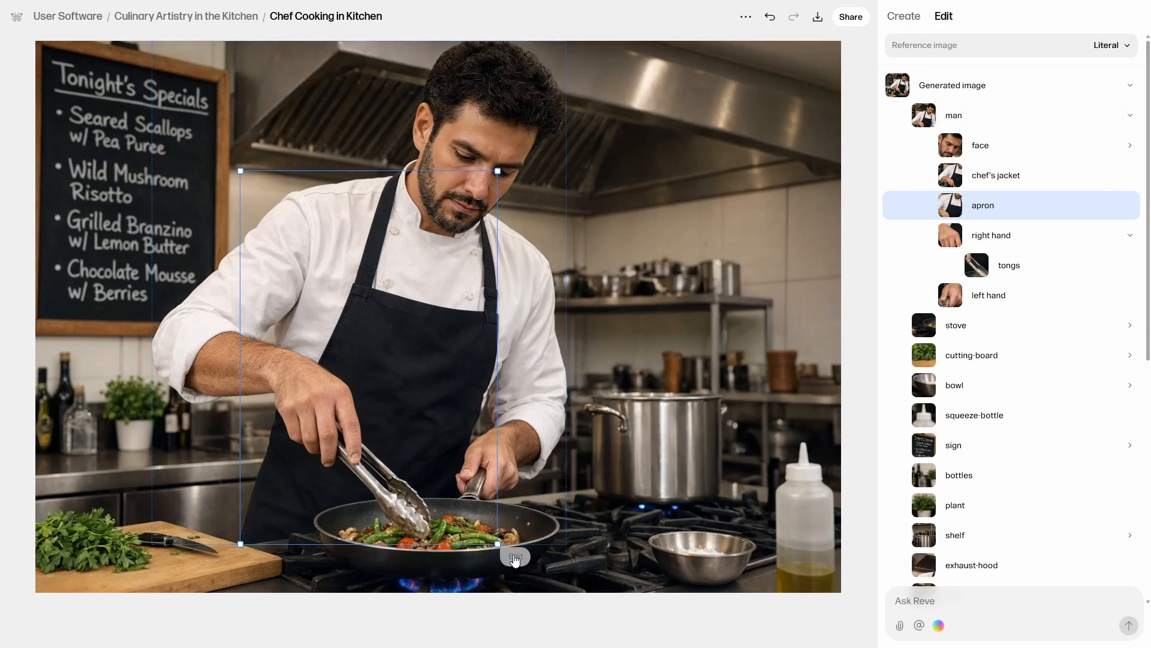
{"action": "left_click", "coordinate": [515, 557]}
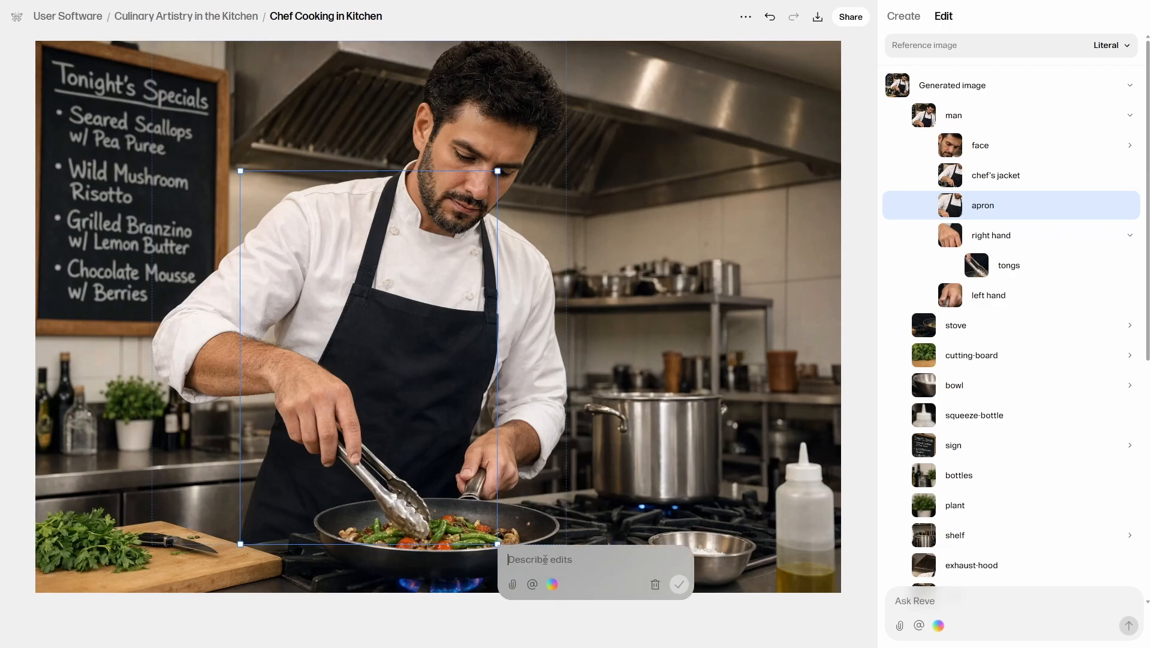
{"action": "type", "text": "a red fabric bib apron worn over a white chef’s jacket"}
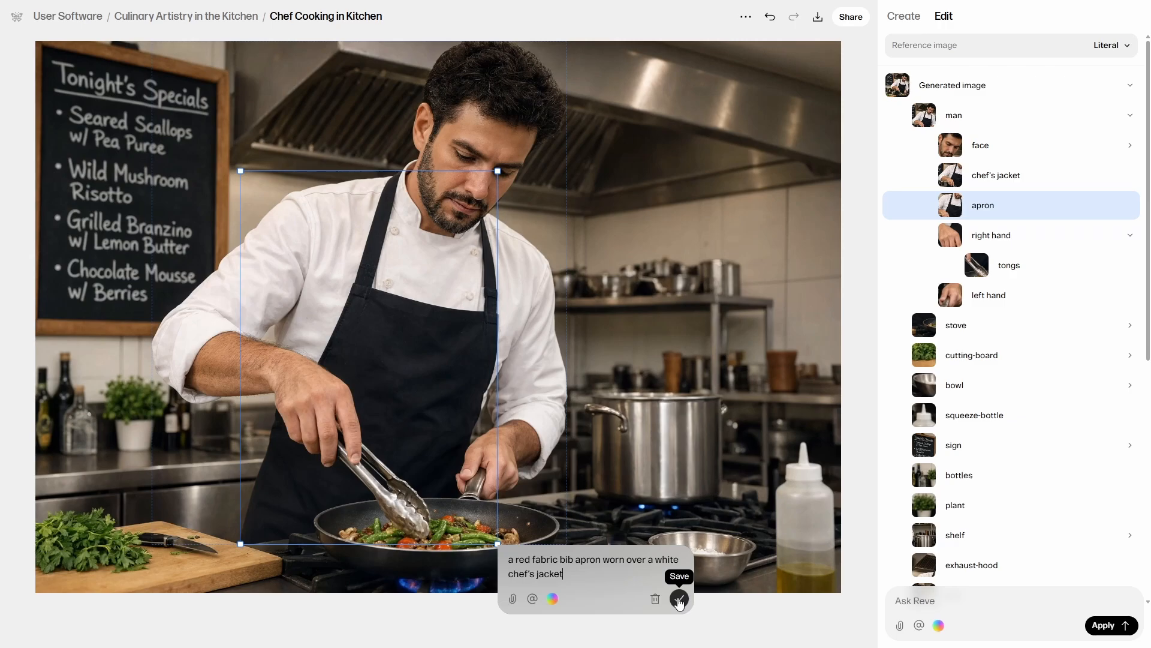
{"action": "left_click", "coordinate": [679, 599]}
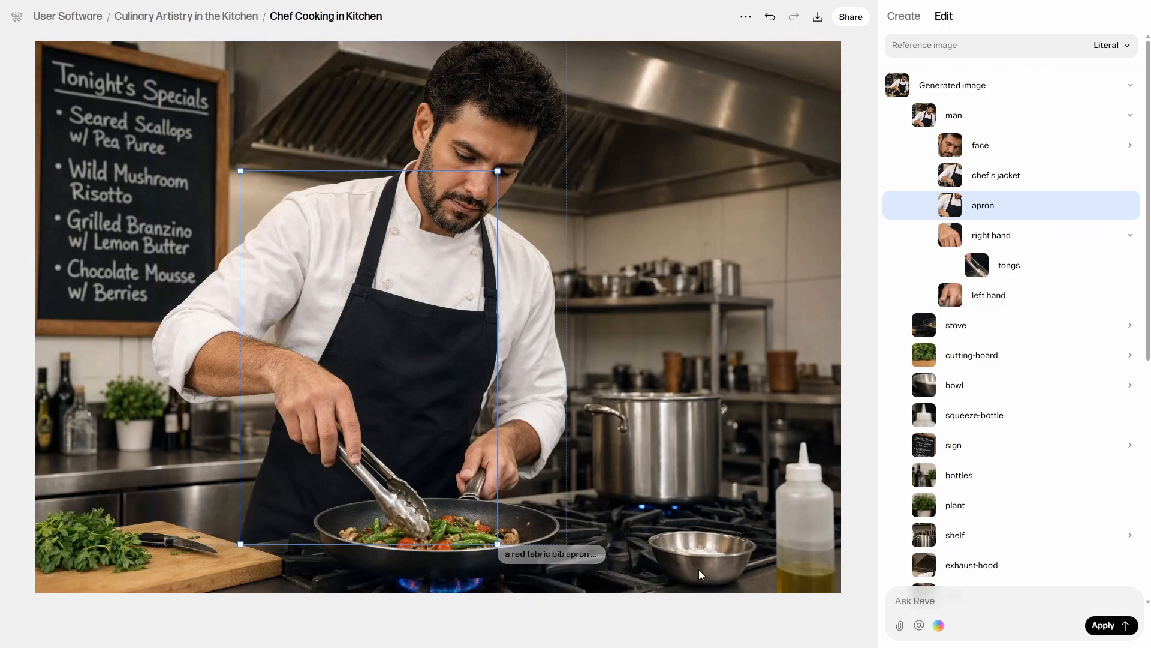
Add a red color swatch to the apron's edit description and save it.
{"action": "left_click", "coordinate": [527, 555]}
{"action": "left_click", "coordinate": [553, 598]}
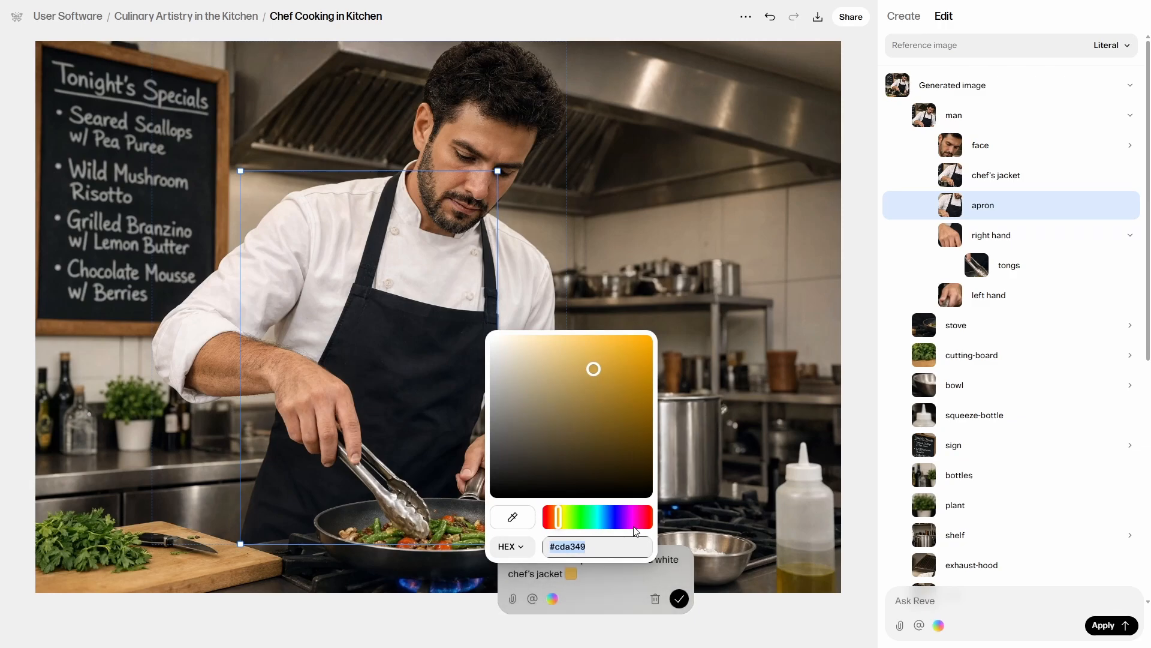
{"action": "left_click", "coordinate": [650, 516]}
{"action": "left_click", "coordinate": [628, 373]}
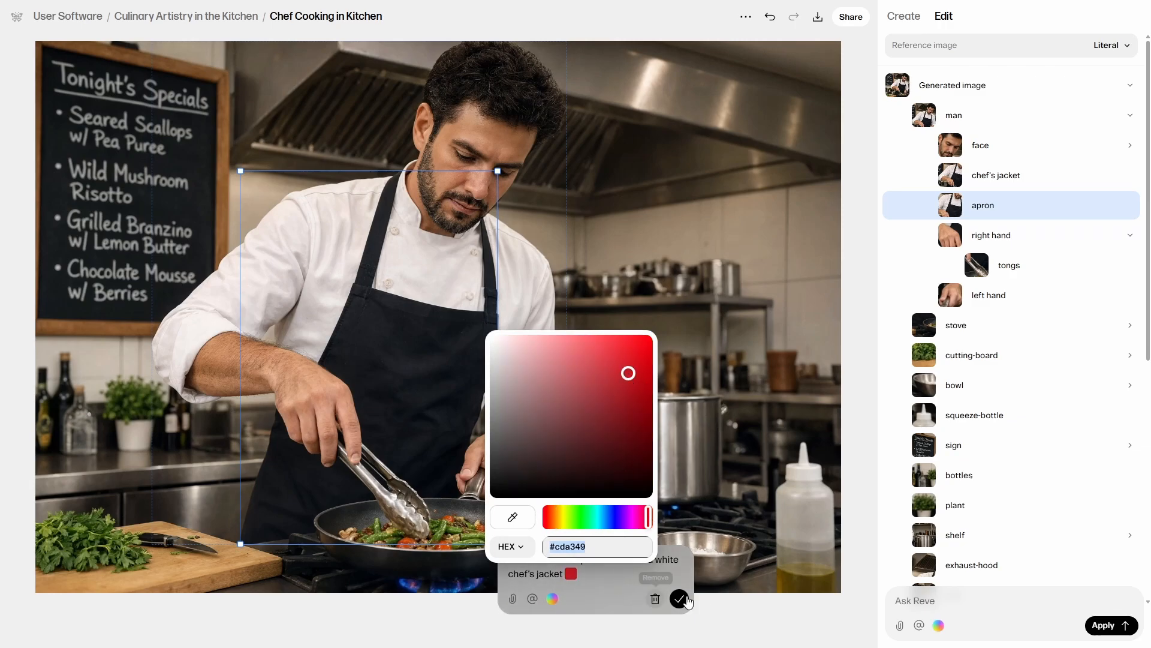
{"action": "left_click", "coordinate": [680, 599]}
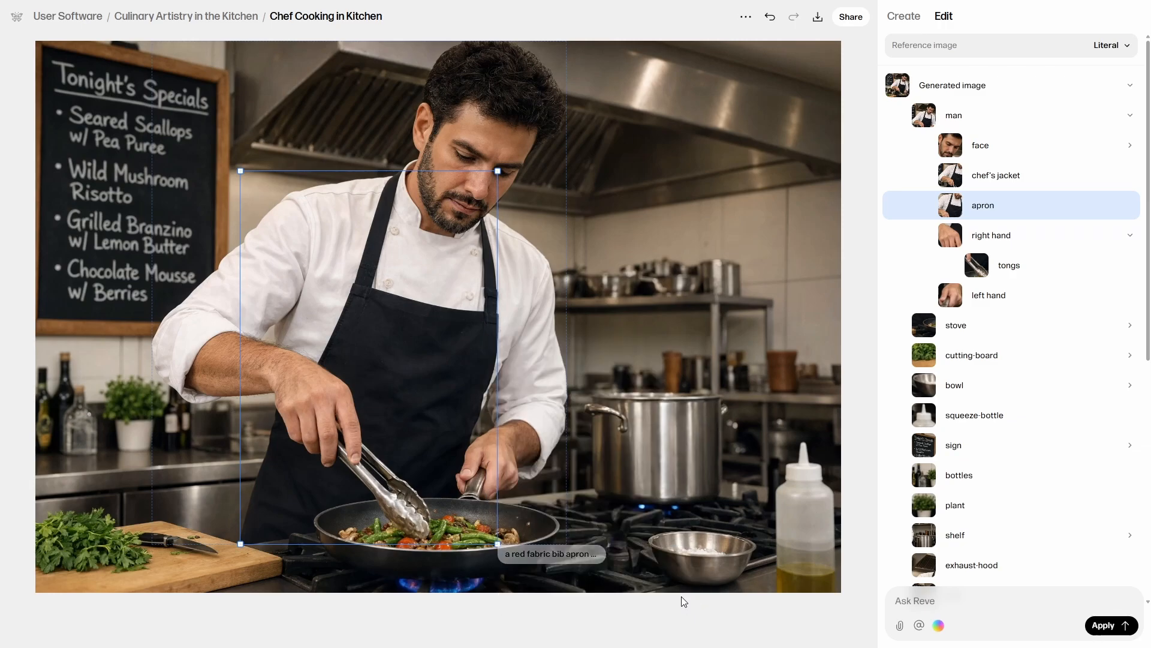
{"action": "left_click", "coordinate": [862, 193]}
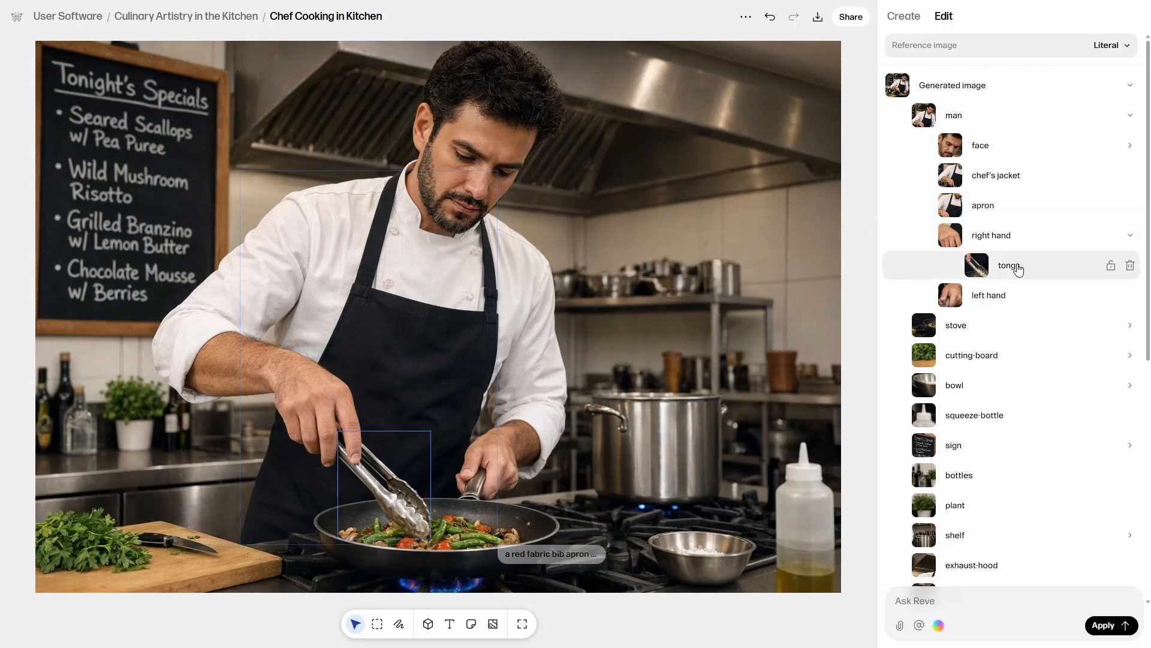
Replace the prompt of the tongs with "a wooden cooking spoon".
{"action": "left_click", "coordinate": [1018, 269]}
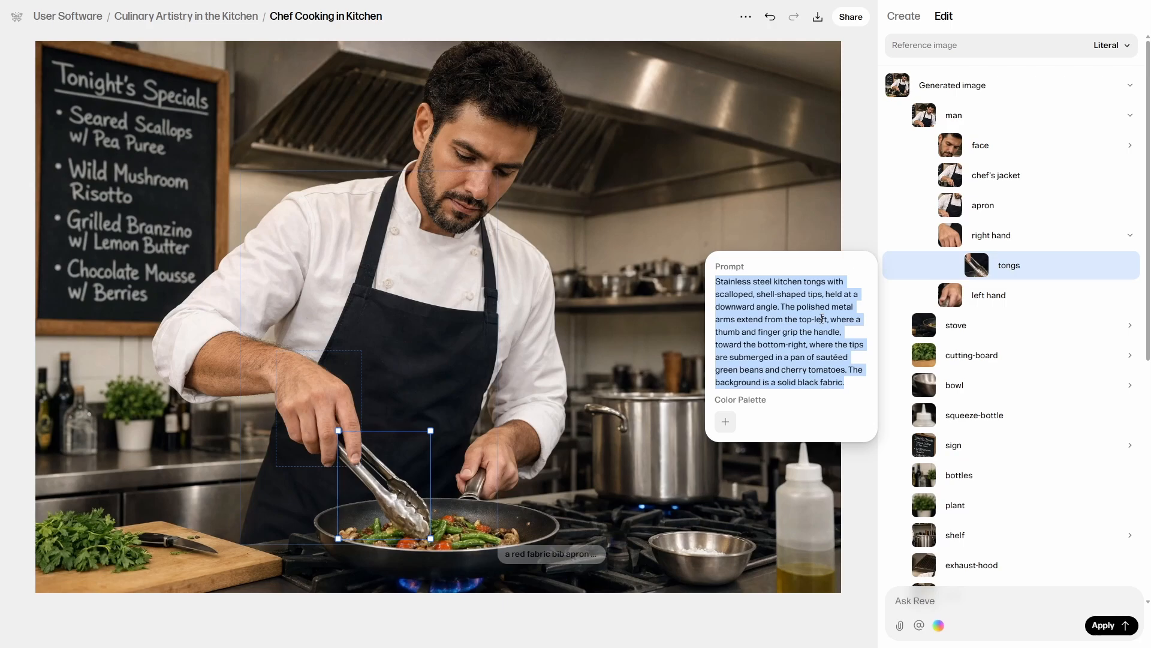
{"action": "type", "text": "a wooden cooking spoon"}
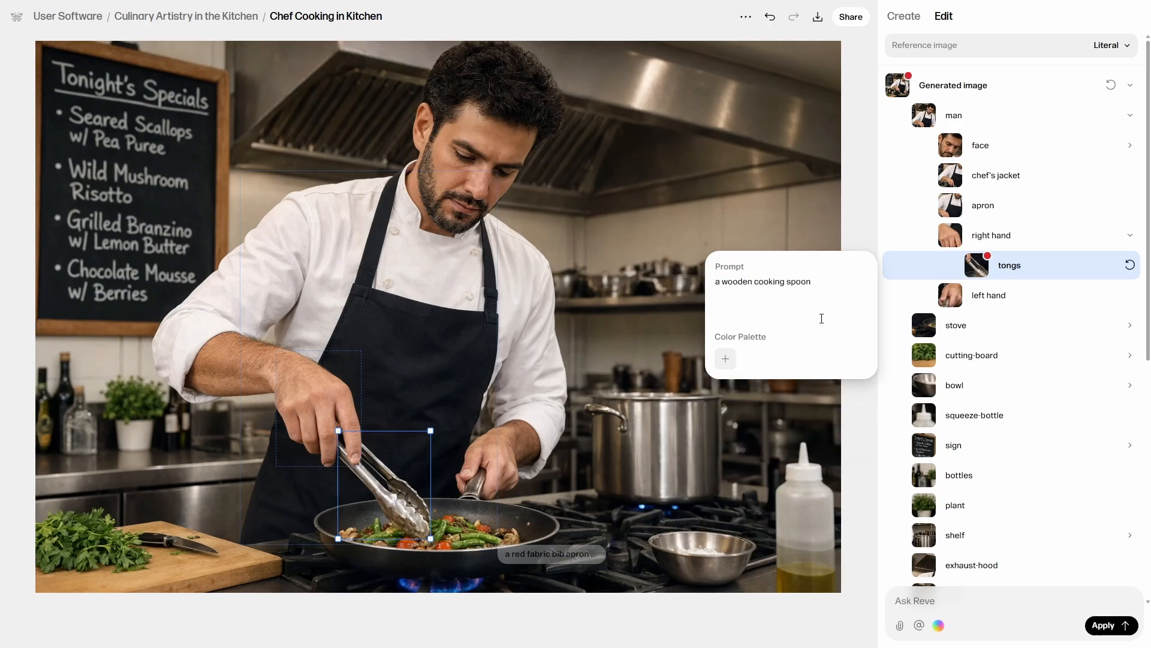
{"action": "left_click", "coordinate": [858, 236]}
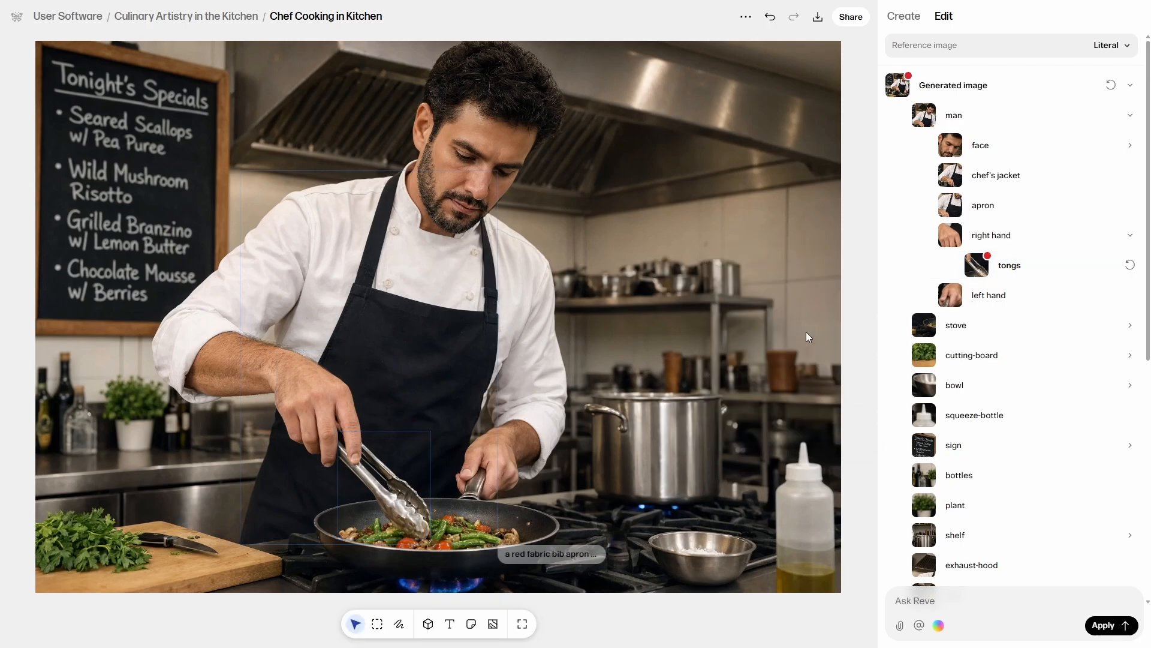
Save an edit on the vegetables in the pan describing "pasta with tomato sauce".
{"action": "left_click", "coordinate": [467, 535]}
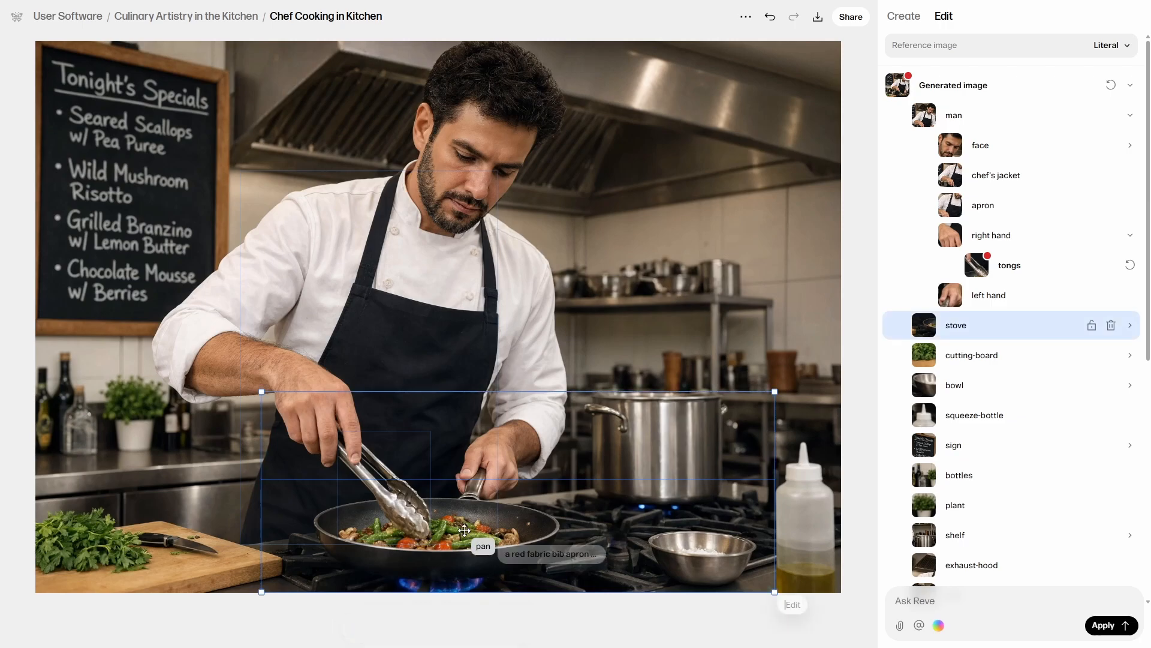
{"action": "left_click", "coordinate": [460, 533]}
{"action": "left_click", "coordinate": [460, 533]}
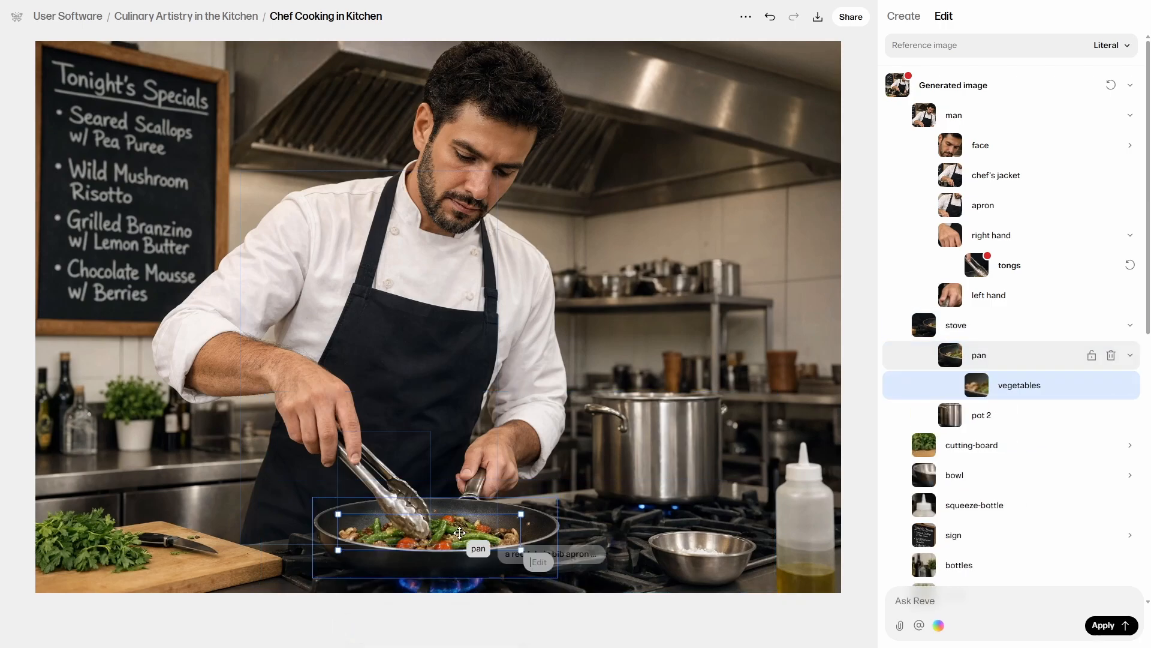
{"action": "left_click", "coordinate": [539, 563]}
{"action": "type", "text": "pasta with tomato sauce"}
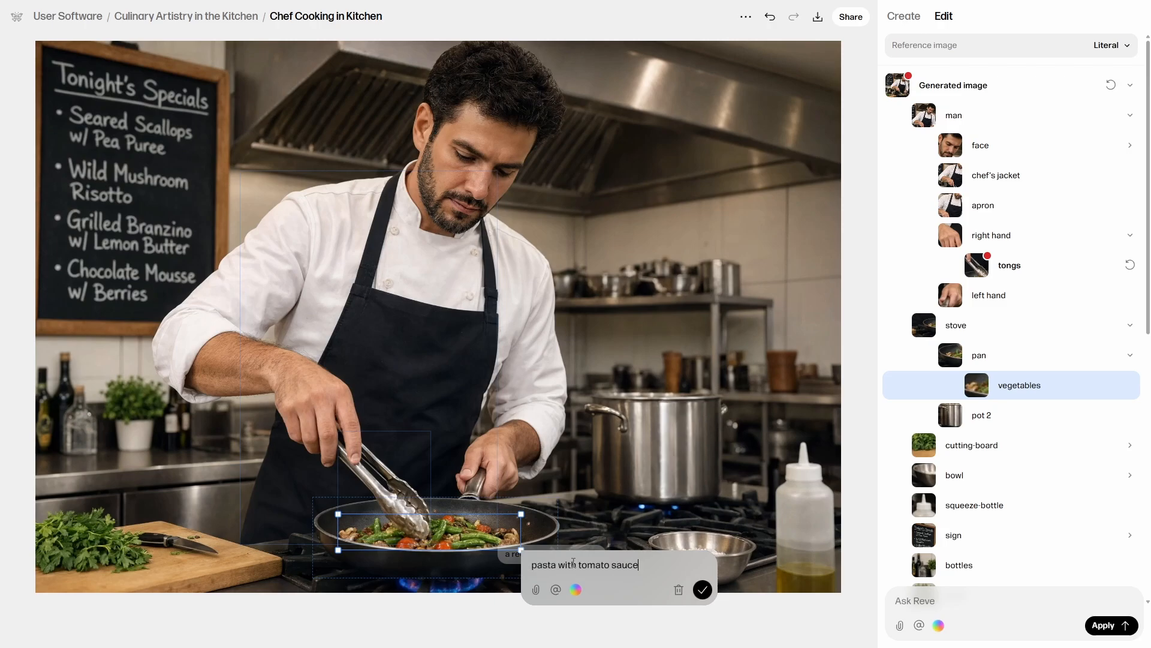
{"action": "left_click", "coordinate": [703, 590]}
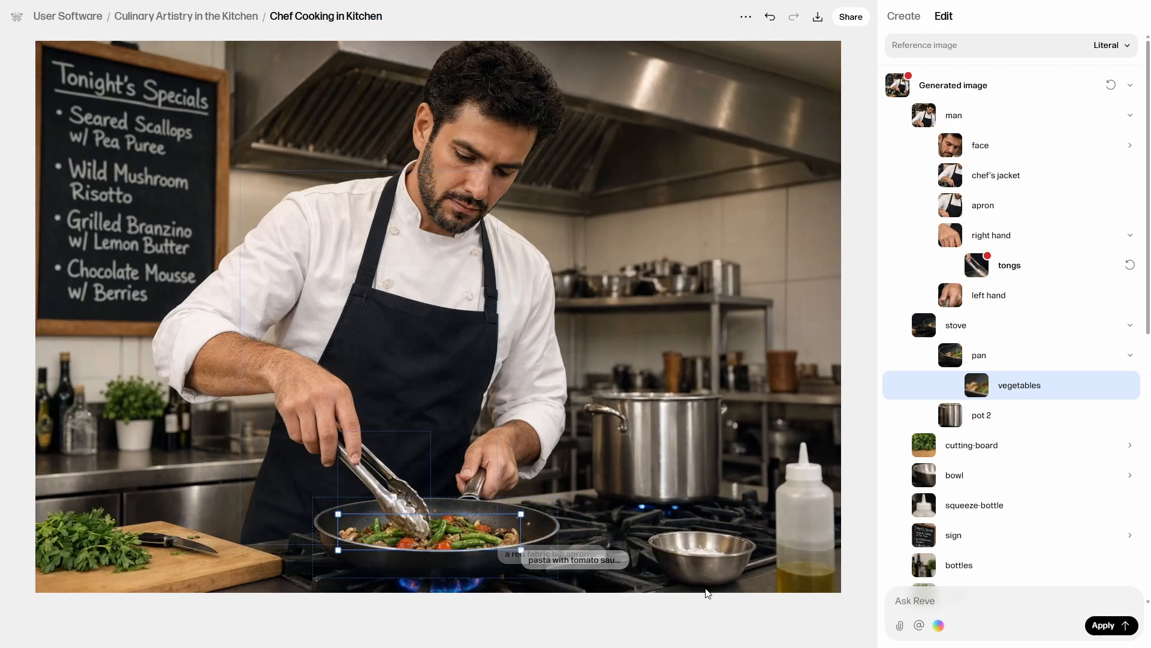
Delete the squeeze bottle beside the stove and apply all pending edits to the image.
{"action": "left_click", "coordinate": [807, 499]}
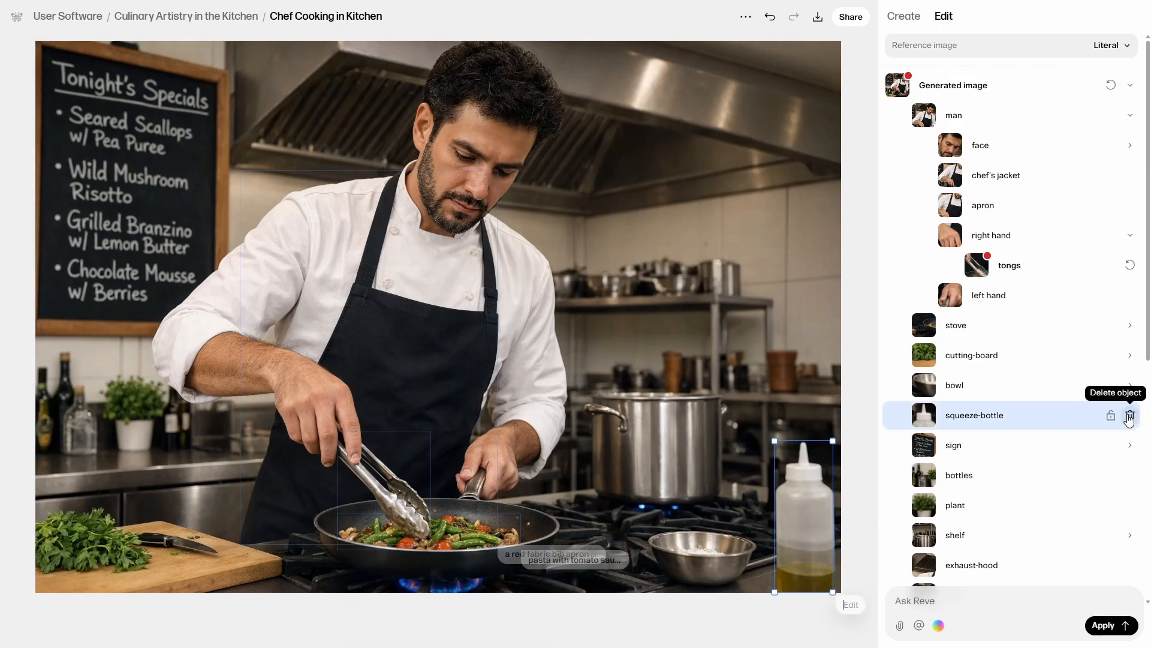
{"action": "left_click", "coordinate": [1130, 417]}
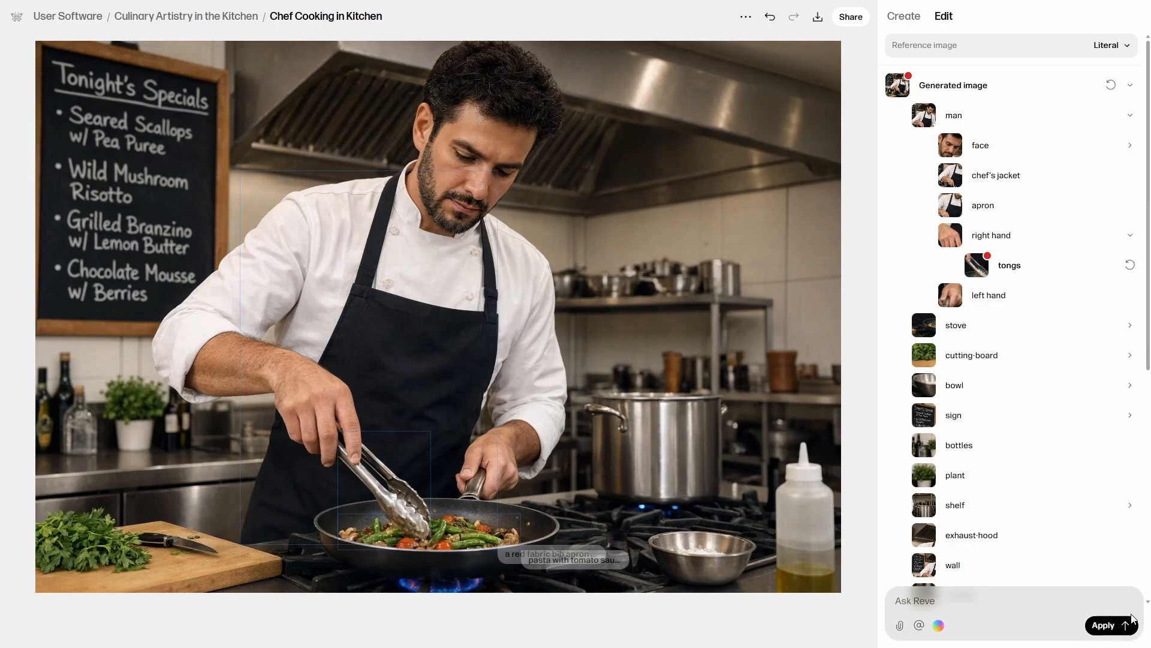
{"action": "left_click", "coordinate": [1105, 625]}
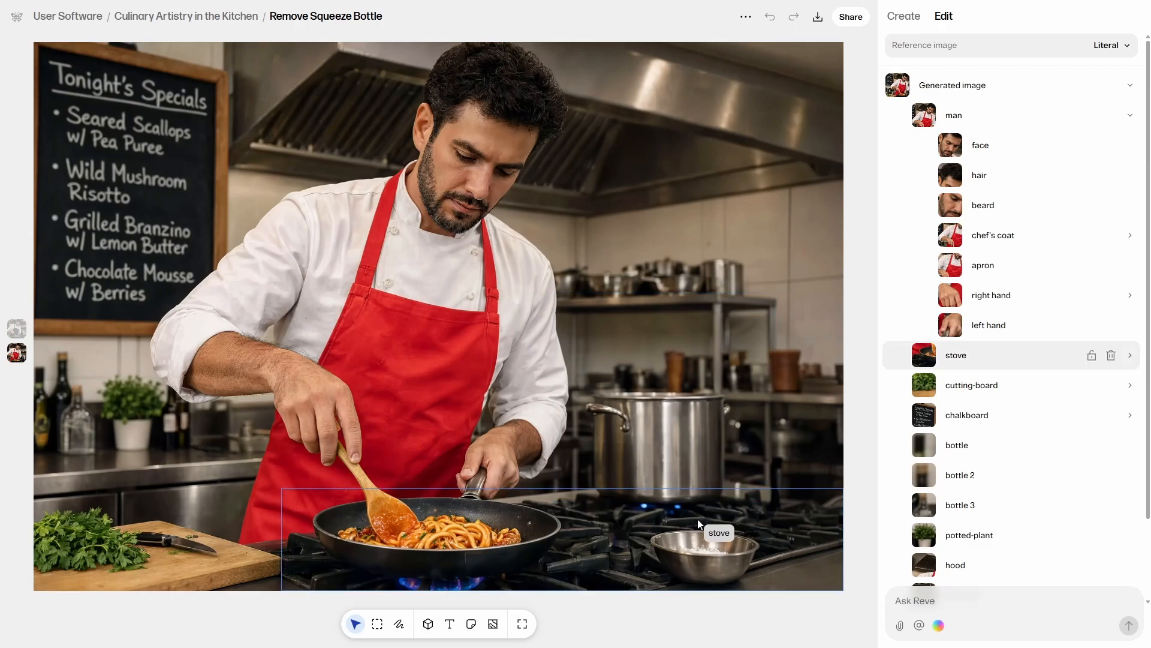
Move the metal bowl on the stove horizontally toward the image's right edge.
{"action": "double_click", "coordinate": [708, 557]}
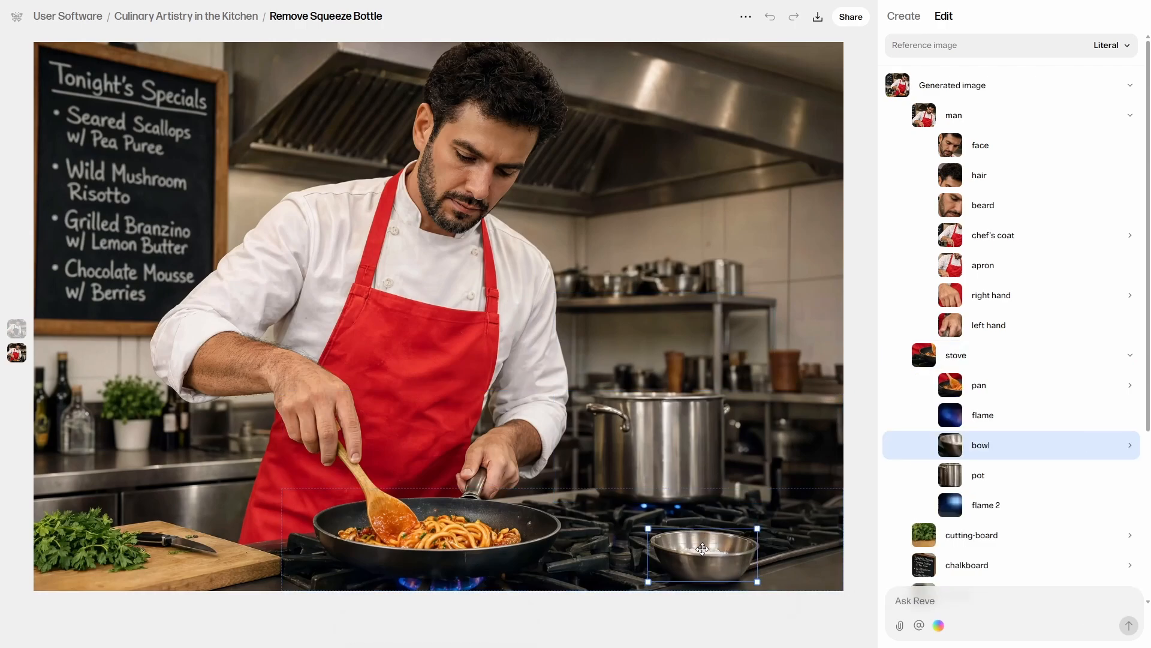
{"action": "left_click_drag", "start_coordinate": [699, 550], "coordinate": [773, 551]}
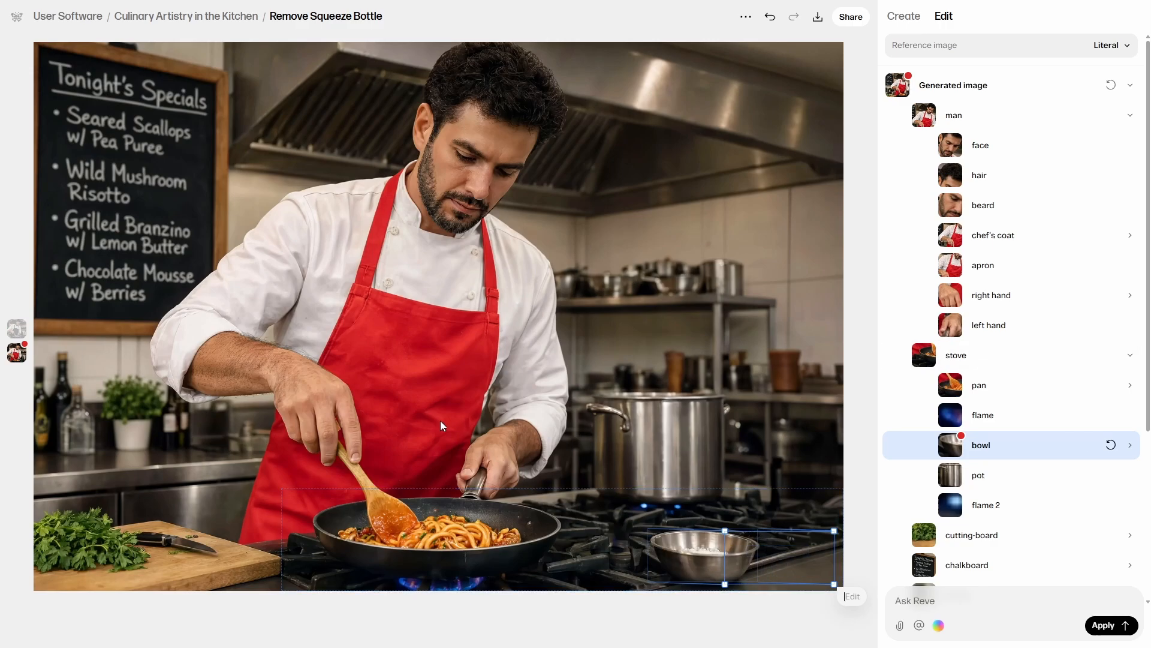
Save an edit on the man's apron describing "a small white embroidered 'CHEF' label" and apply all pending edits to the image.
{"action": "left_click", "coordinate": [432, 405]}
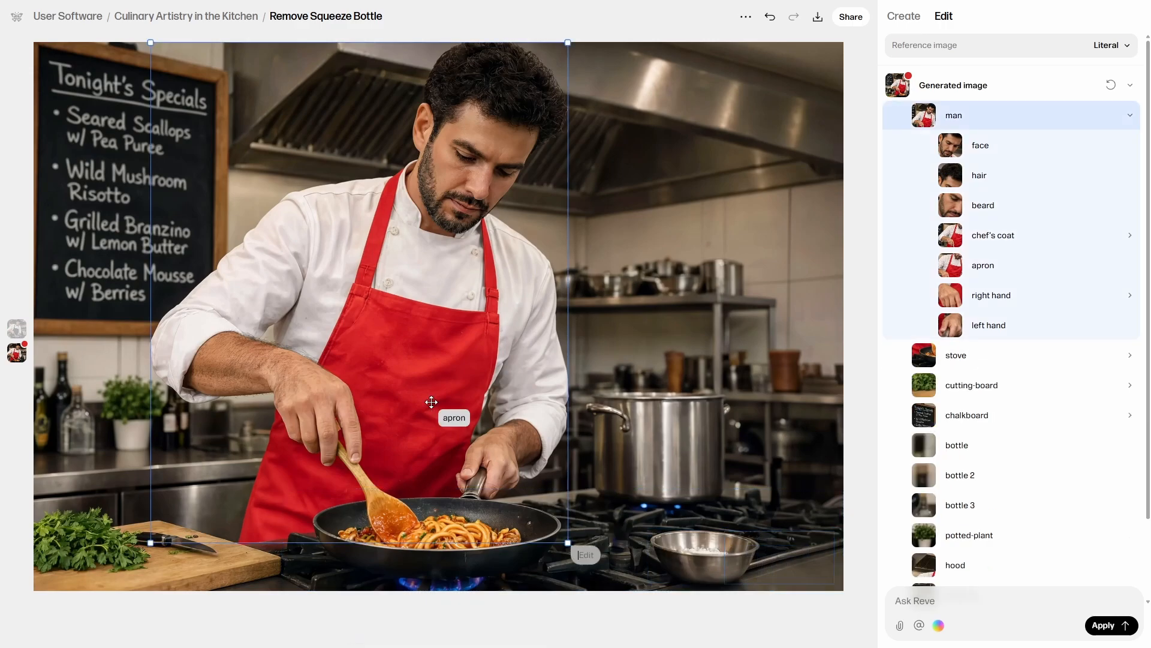
{"action": "left_click", "coordinate": [431, 403]}
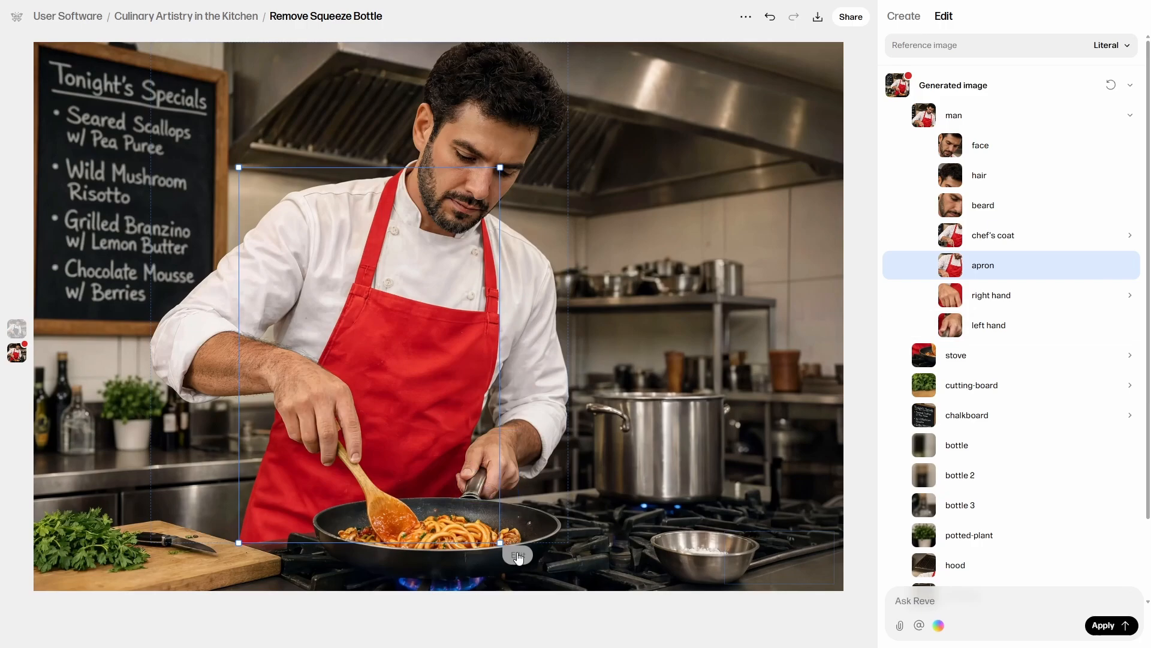
{"action": "left_click", "coordinate": [519, 555]}
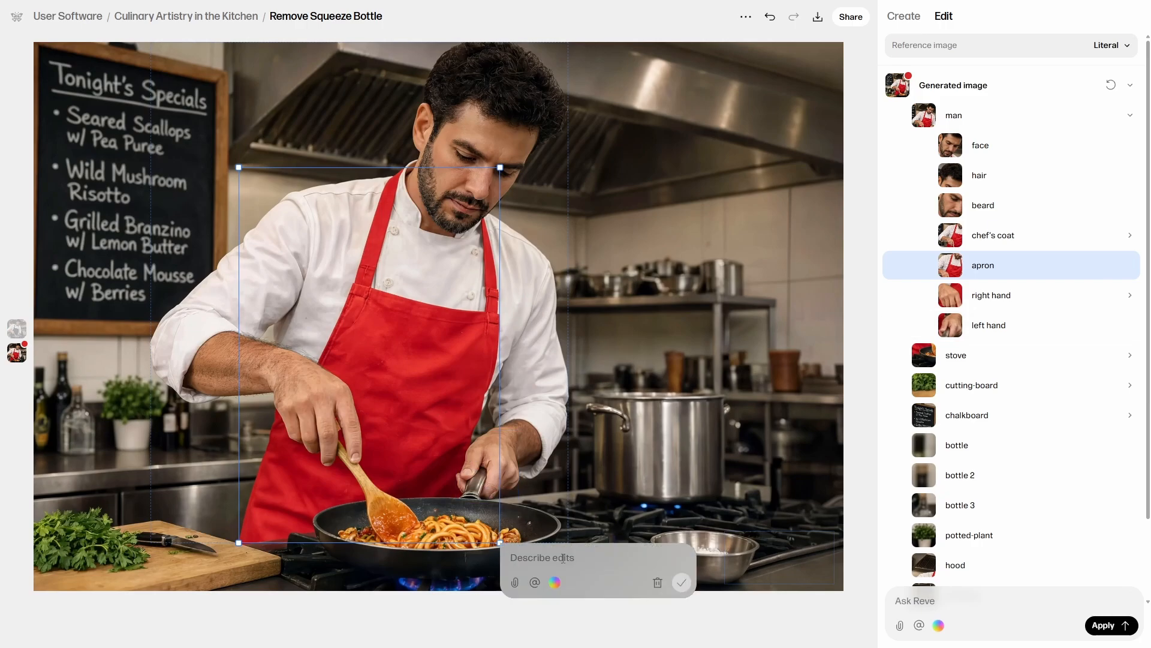
{"action": "type", "text": "a small white embroidered ‘CHEF’ label"}
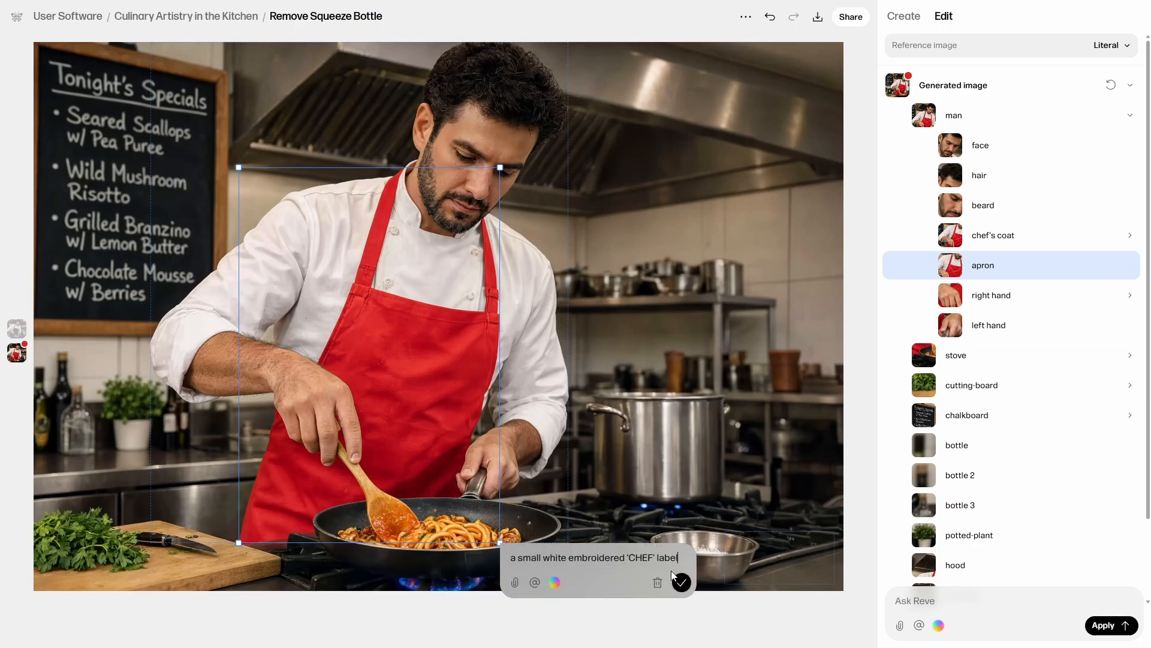
{"action": "left_click", "coordinate": [682, 582]}
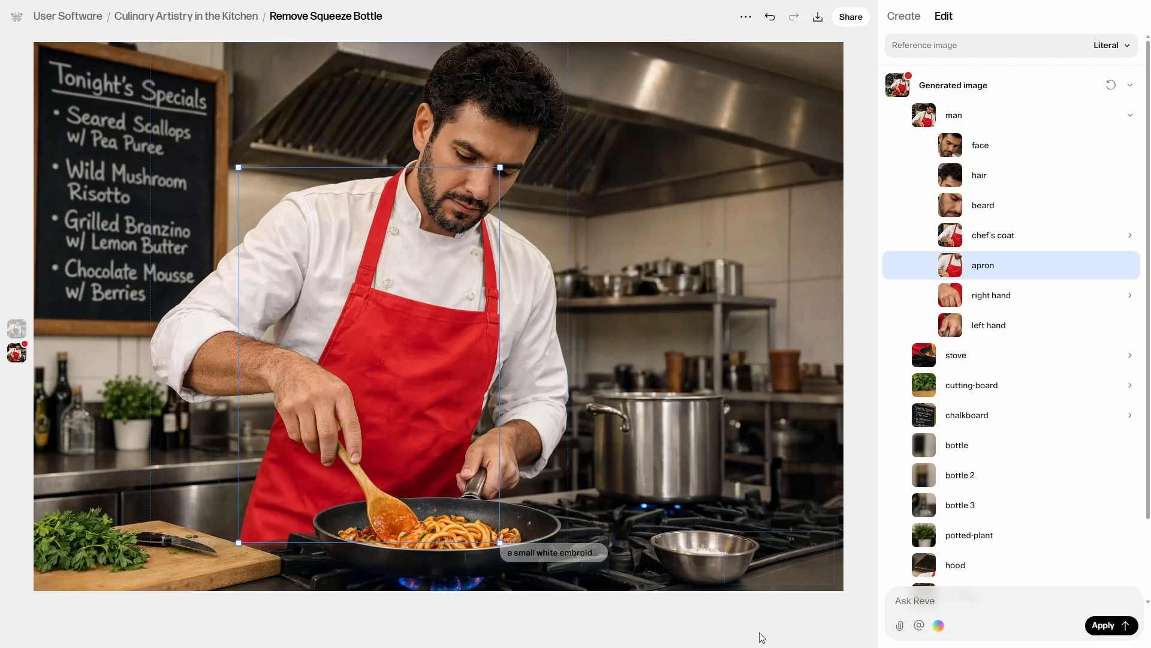
{"action": "left_click", "coordinate": [1110, 626]}
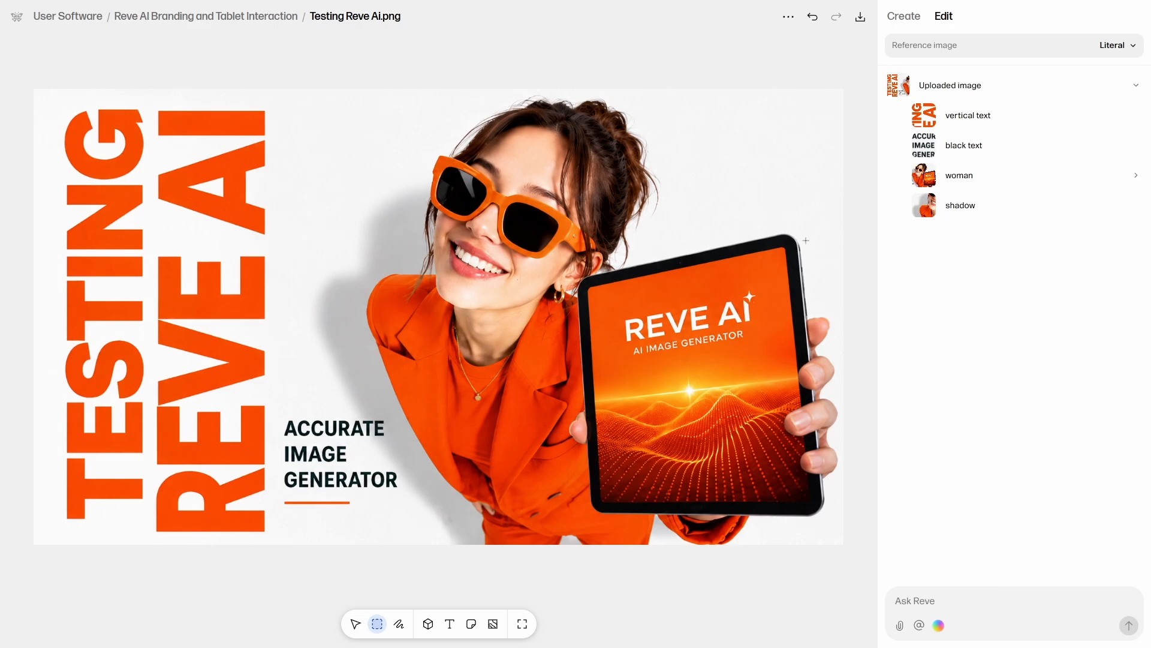
Paint a red mask over the whole tablet in the woman's hands and save the edit "a mobile phone" on it.
{"action": "left_click", "coordinate": [399, 624]}
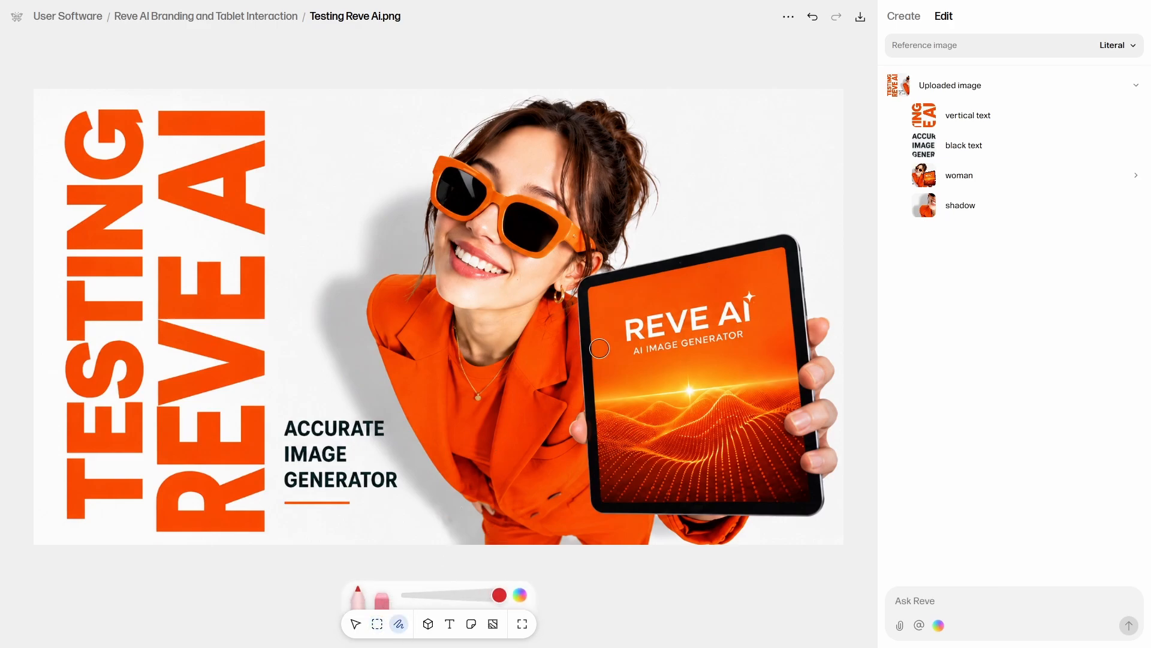
{"action": "mouse_move", "coordinate": [600, 348]}
{"action": "left_mouse_down"}
{"action": "mouse_move", "coordinate": [588, 297]}
{"action": "mouse_move", "coordinate": [665, 273]}
{"action": "mouse_move", "coordinate": [594, 468]}
{"action": "mouse_move", "coordinate": [661, 360]}
{"action": "mouse_move", "coordinate": [725, 419]}
{"action": "mouse_move", "coordinate": [709, 480]}
{"action": "mouse_move", "coordinate": [684, 416]}
{"action": "mouse_move", "coordinate": [699, 489]}
{"action": "mouse_move", "coordinate": [635, 477]}
{"action": "mouse_move", "coordinate": [635, 426]}
{"action": "mouse_move", "coordinate": [664, 434]}
{"action": "mouse_move", "coordinate": [675, 474]}
{"action": "mouse_move", "coordinate": [627, 480]}
{"action": "left_mouse_up"}
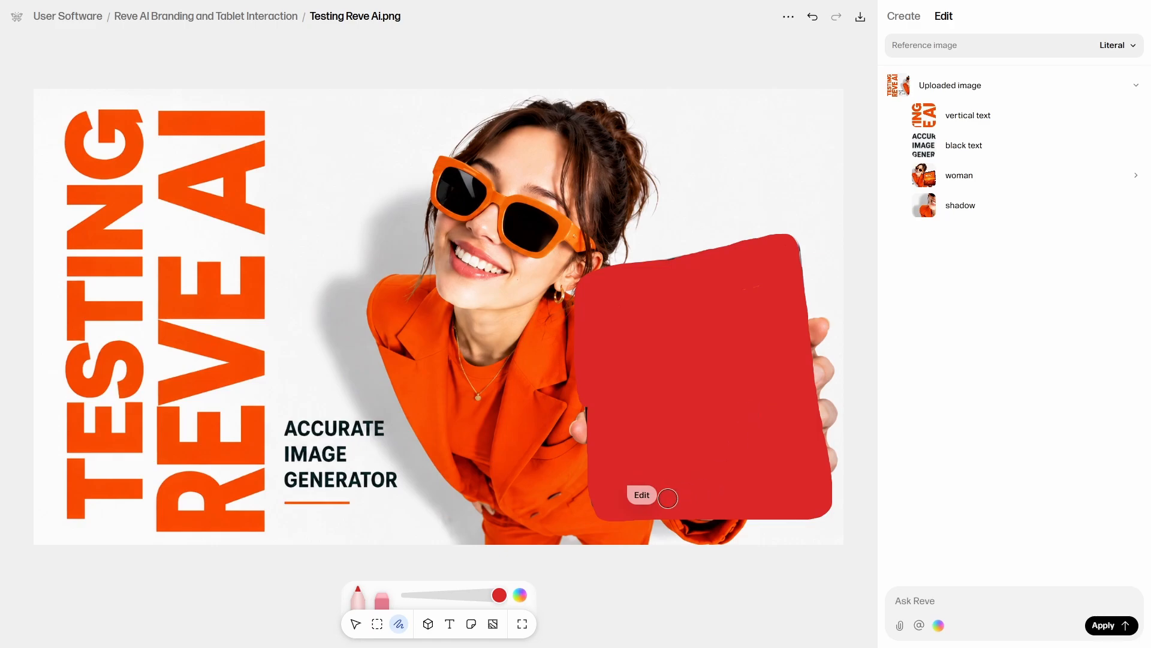
{"action": "left_click", "coordinate": [643, 495]}
{"action": "type", "text": "a"}
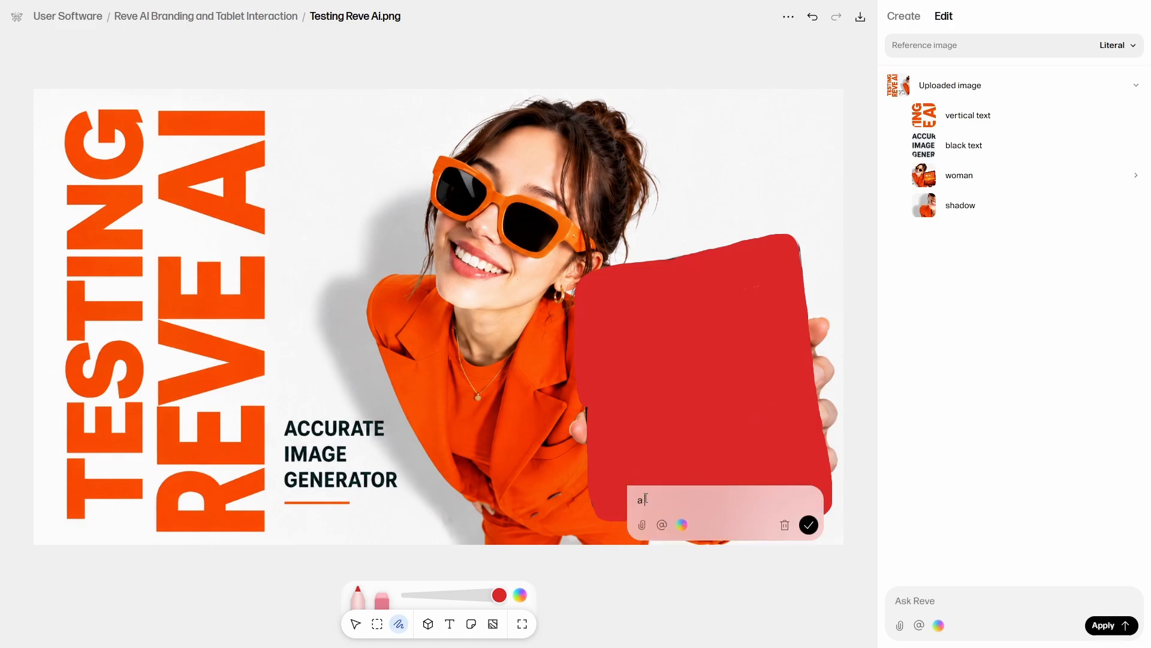
{"action": "type", "text": " mobile phone"}
{"action": "left_click", "coordinate": [809, 524]}
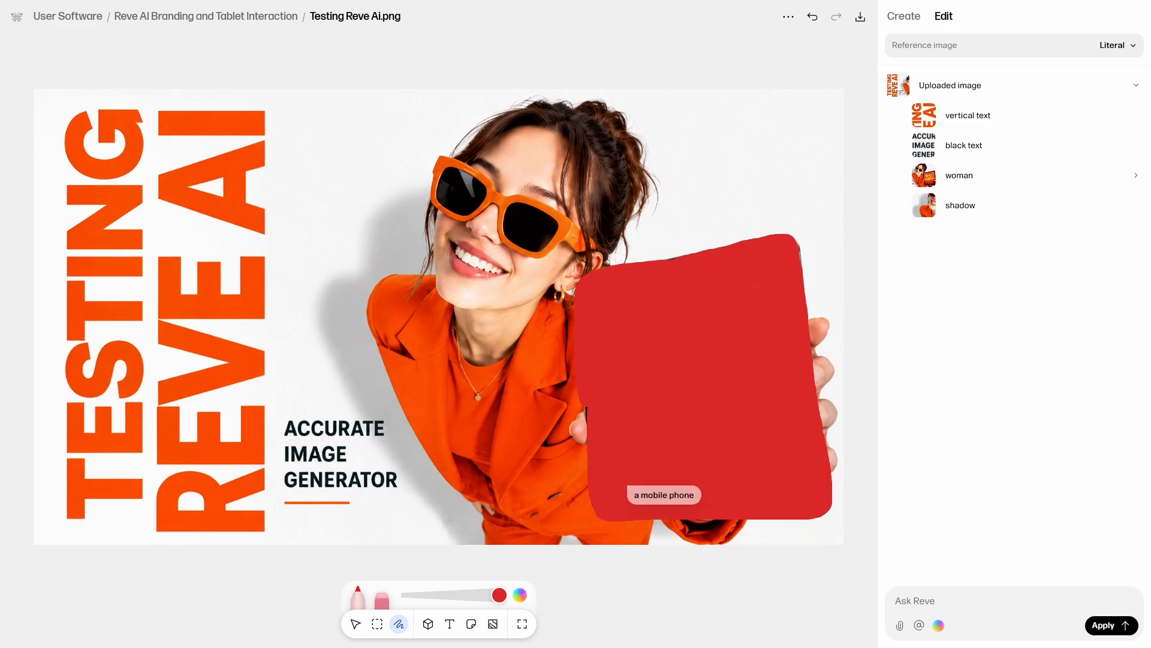
Spotlight the vertical word TESTING, save the edit "exploring" on that region, and apply all pending edits.
{"action": "left_click", "coordinate": [376, 624]}
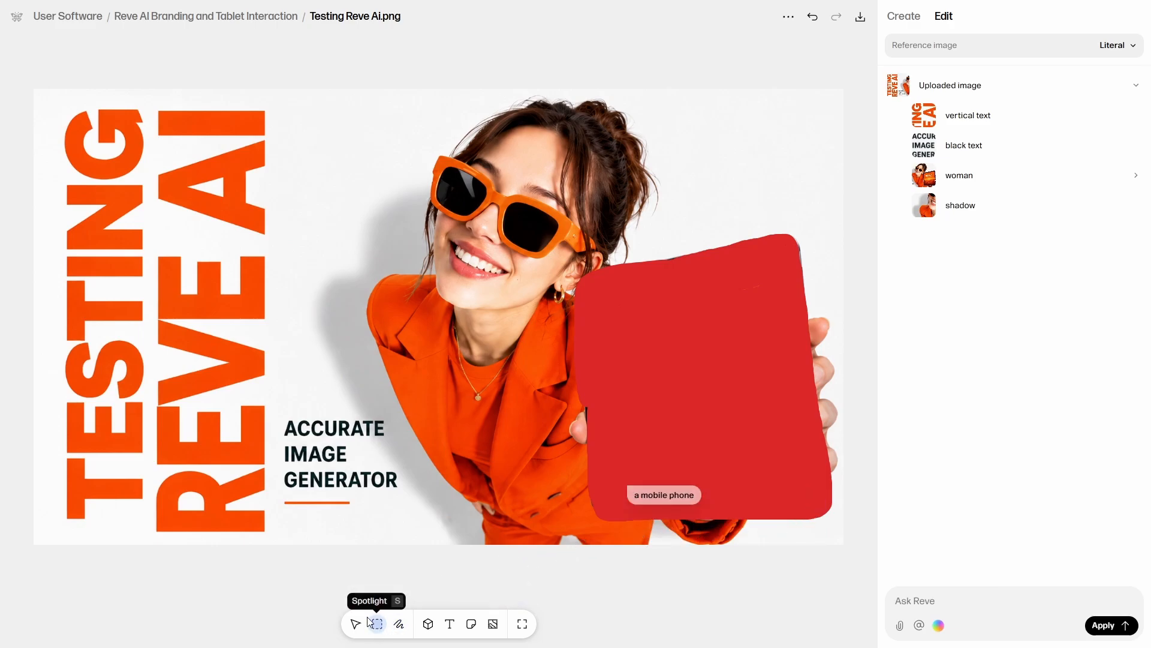
{"action": "left_click_drag", "start_coordinate": [46, 102], "coordinate": [150, 533]}
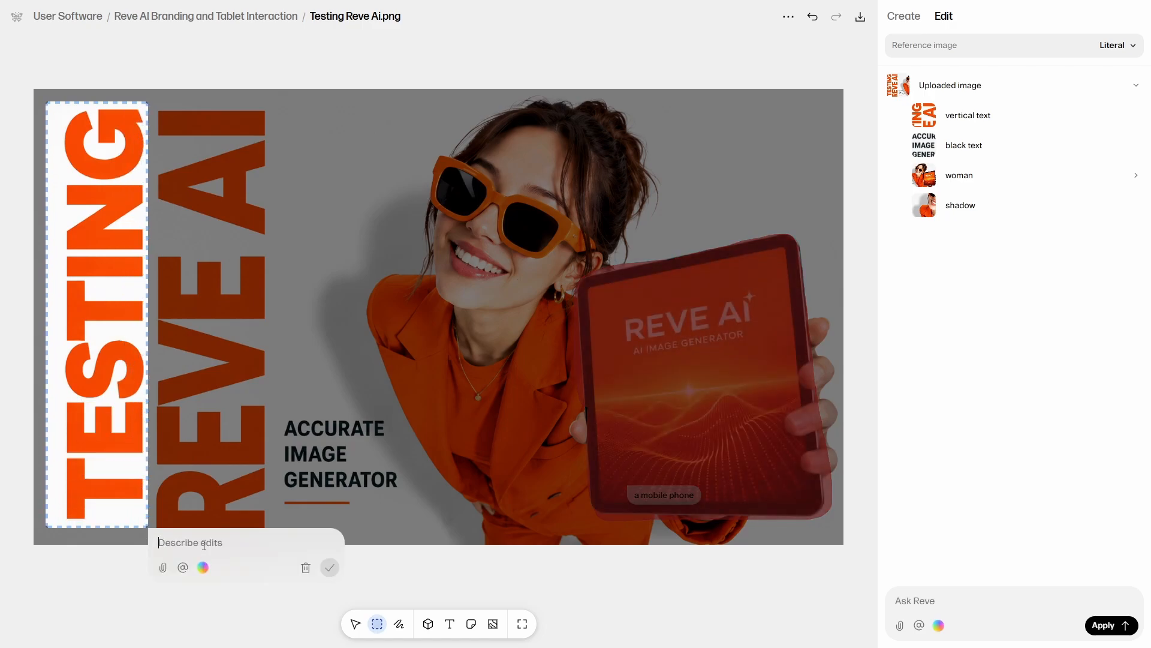
{"action": "type", "text": "exploring"}
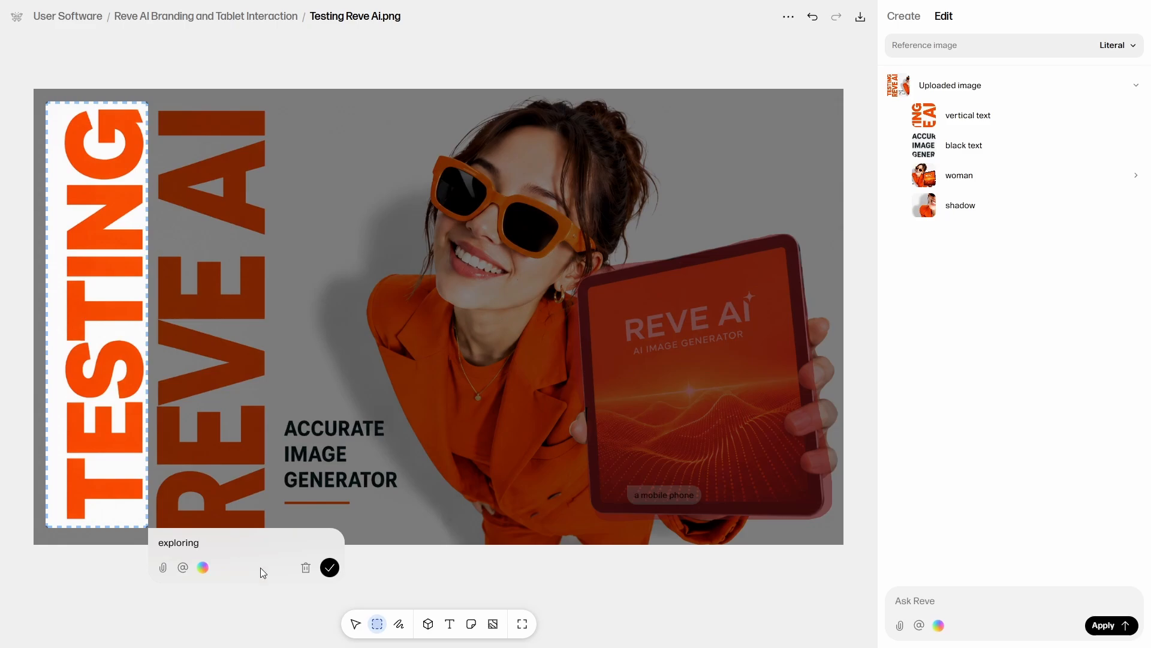
{"action": "left_click", "coordinate": [330, 568]}
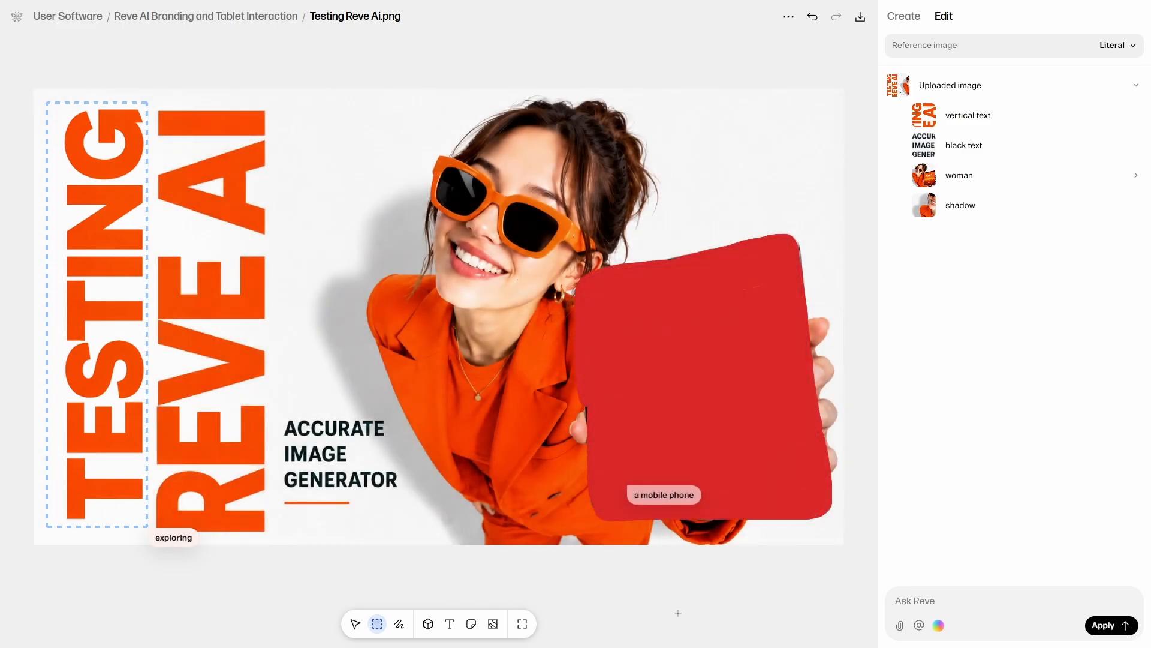
{"action": "left_click", "coordinate": [1104, 626]}
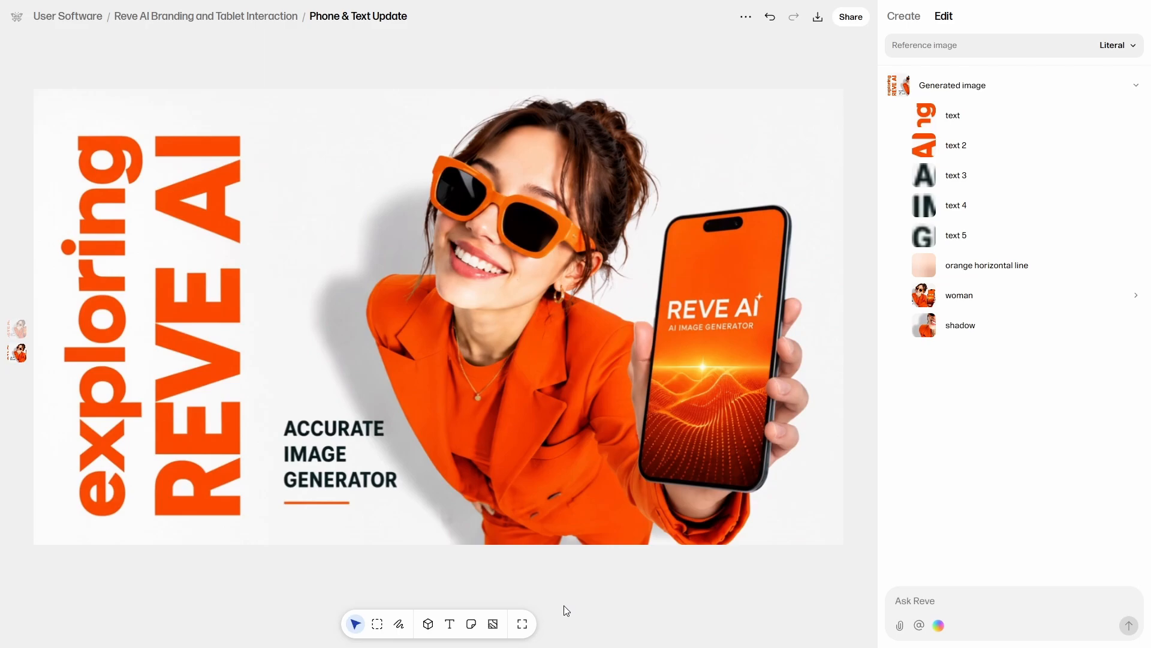
Add the Warm Port color effect to the image and set its blend mode to Multiply.
{"action": "left_click", "coordinate": [494, 625]}
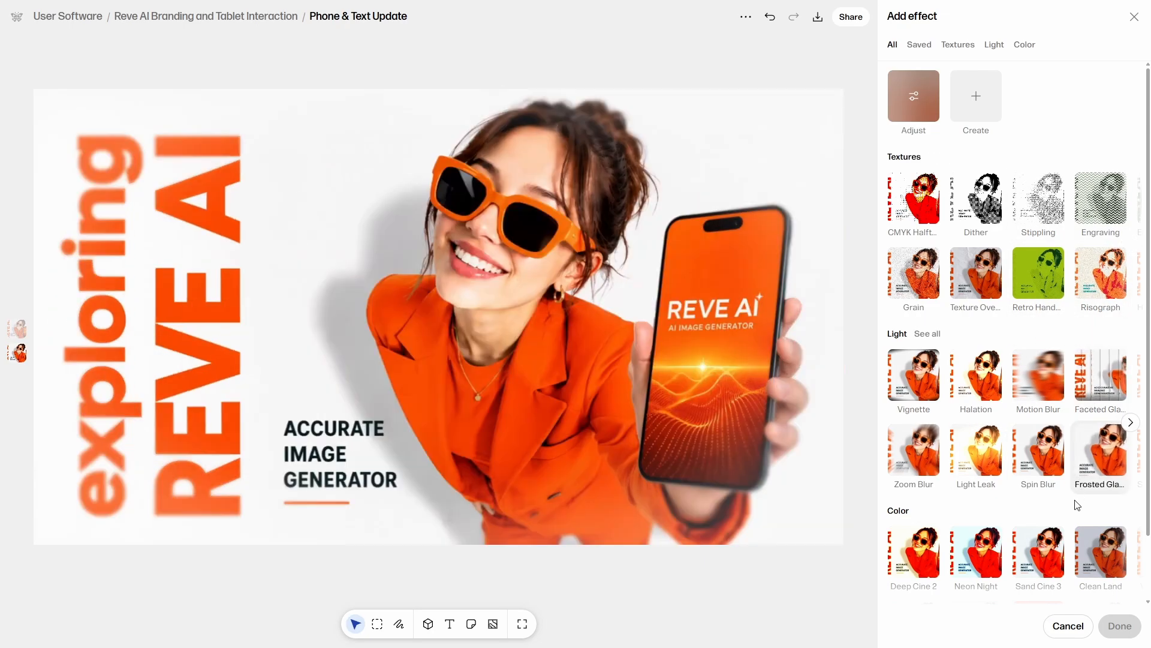
{"action": "scroll", "coordinate": [1073, 561], "scroll_direction": "down", "scroll_amount": 1}
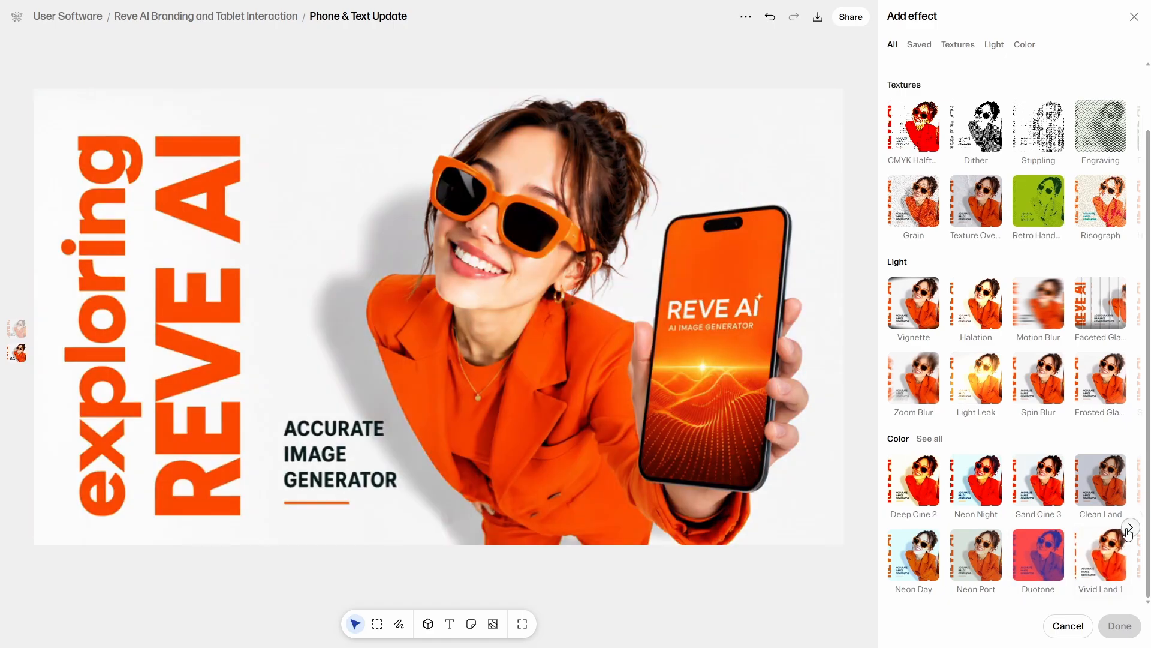
{"action": "left_click", "coordinate": [1130, 527]}
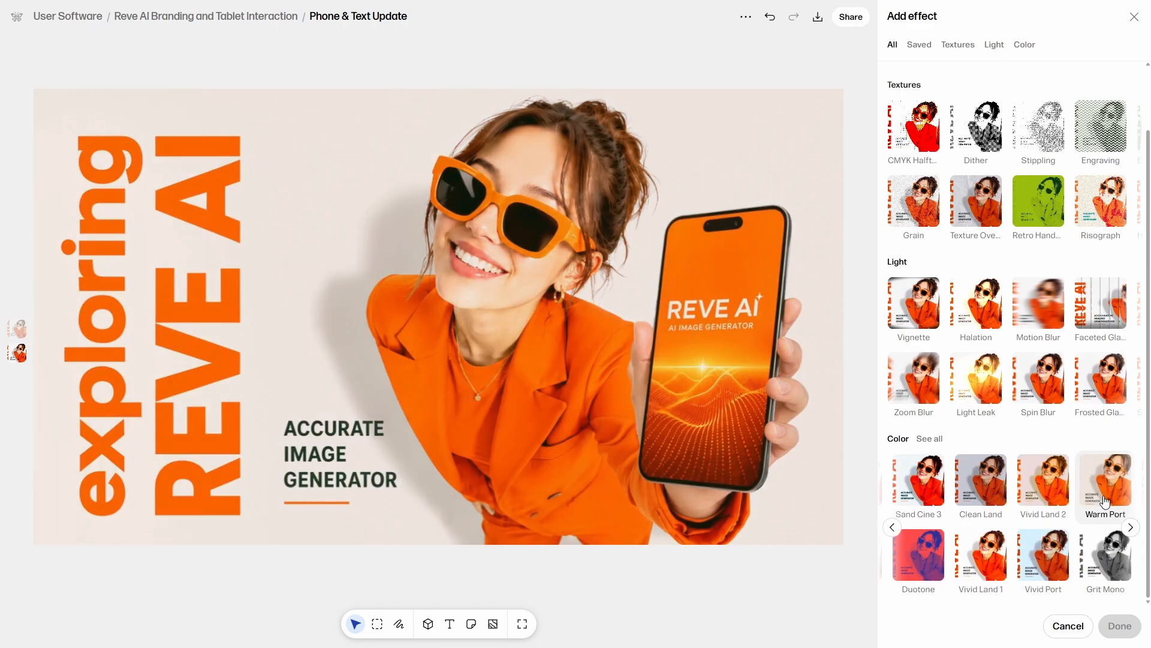
{"action": "left_click", "coordinate": [1106, 498]}
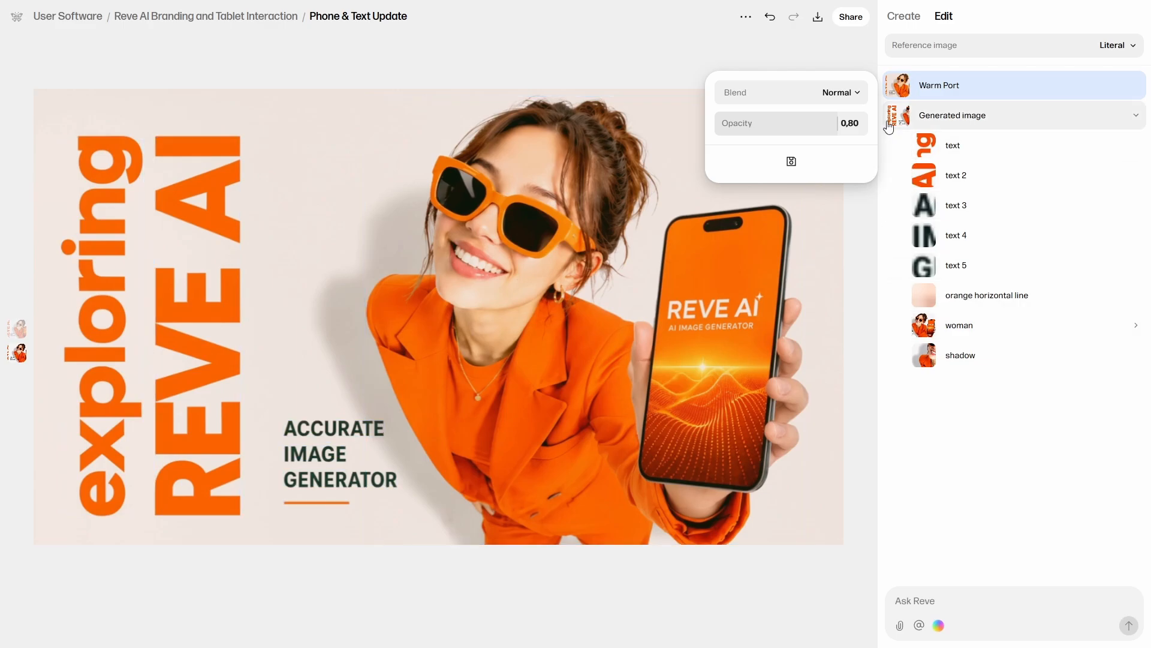
{"action": "left_click", "coordinate": [858, 94]}
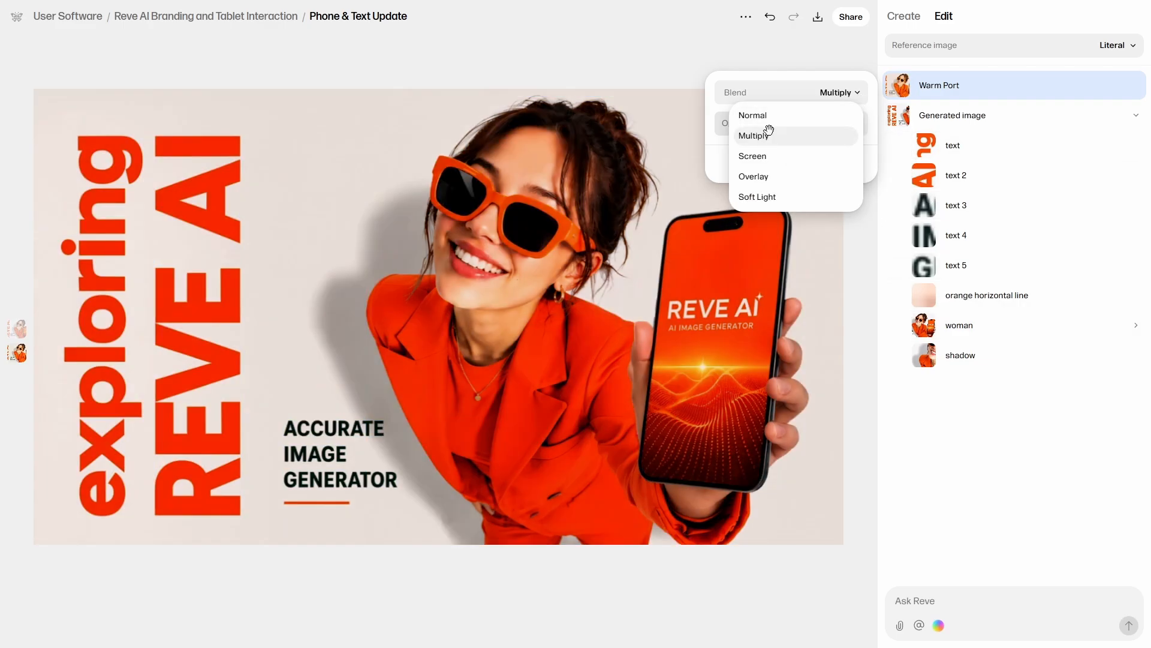
{"action": "left_click", "coordinate": [765, 133]}
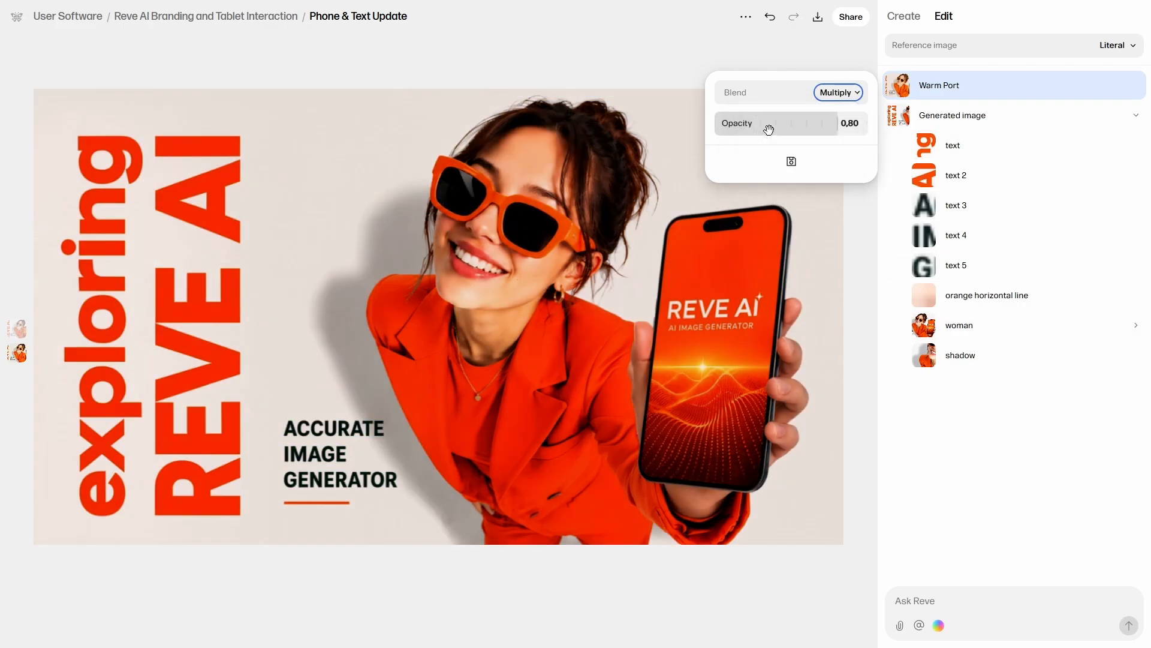
Save the Warm Port effect with its current settings for reuse and remove it from the image.
{"action": "left_click", "coordinate": [792, 161]}
{"action": "left_click", "coordinate": [658, 369]}
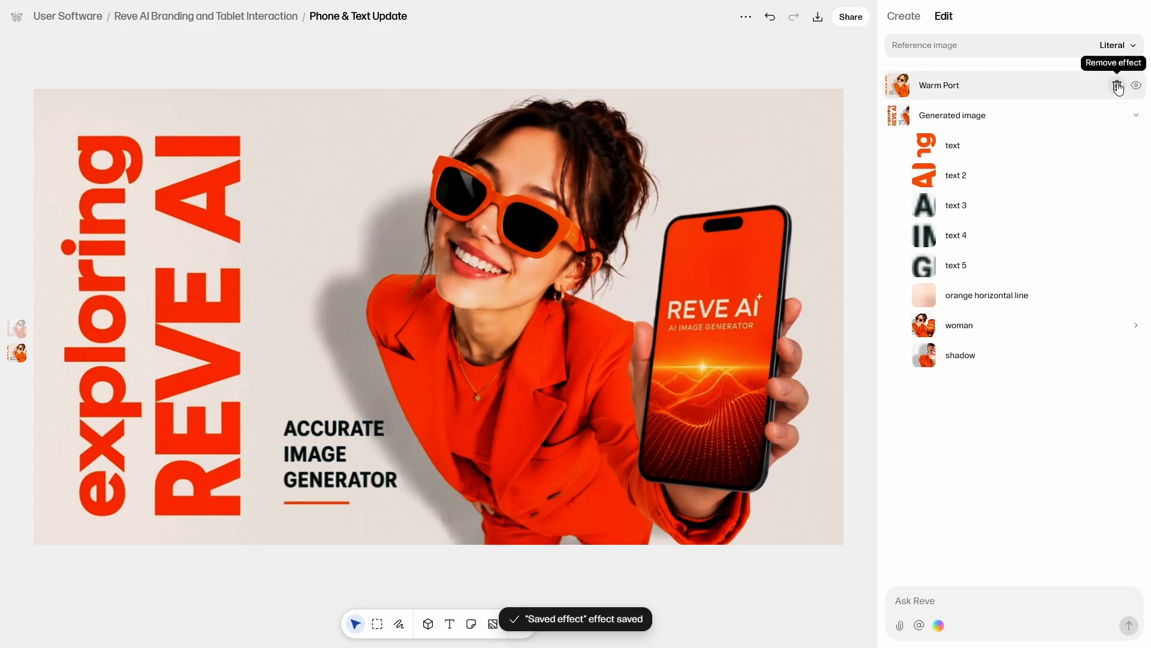
{"action": "left_click", "coordinate": [1118, 86]}
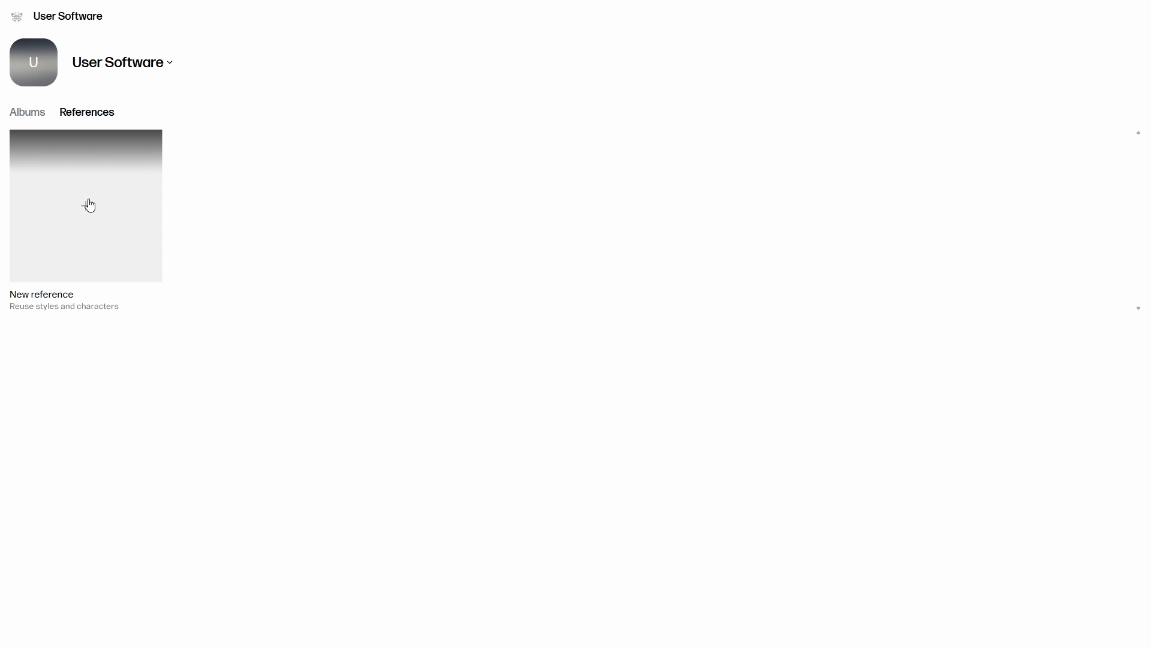
Create a new reference of type Person from the three images of the woman, enter the person's name, and save it.
{"action": "left_click", "coordinate": [89, 205]}
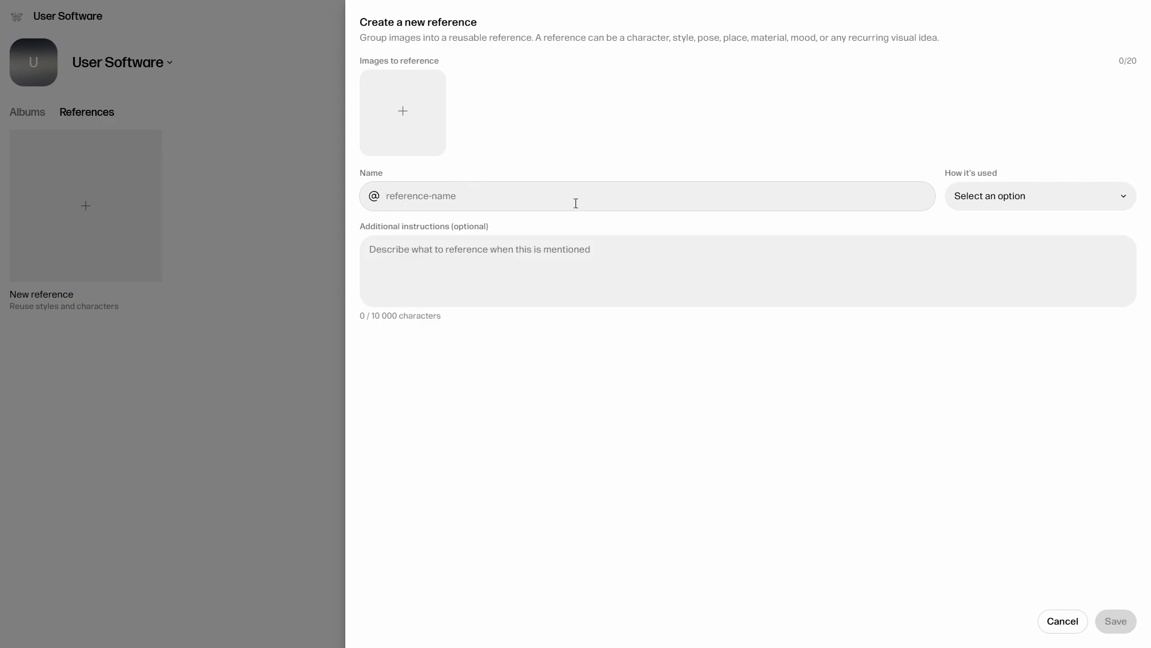
{"action": "left_click", "coordinate": [1000, 191]}
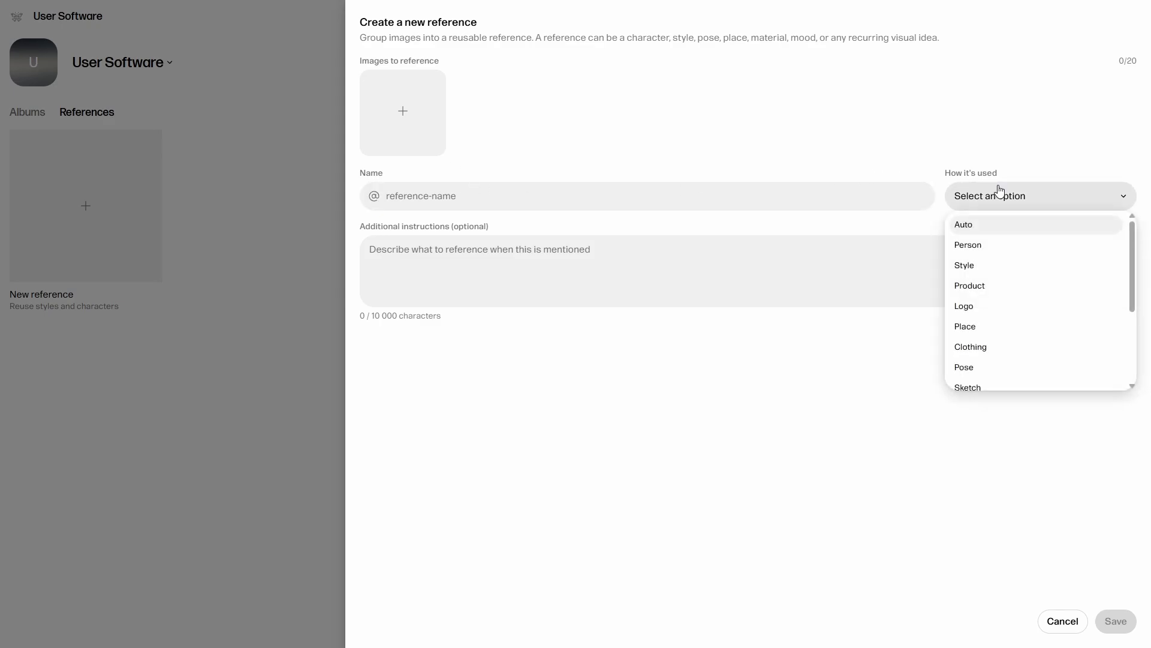
{"action": "left_click", "coordinate": [995, 243]}
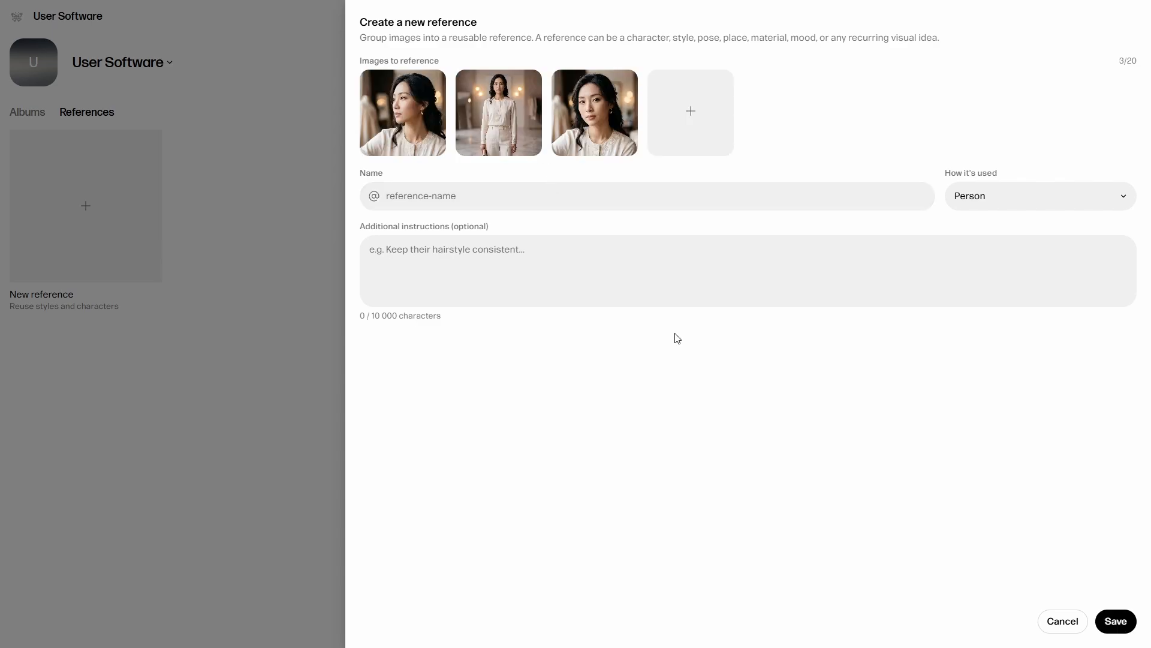
{"action": "type", "text": "yumi"}
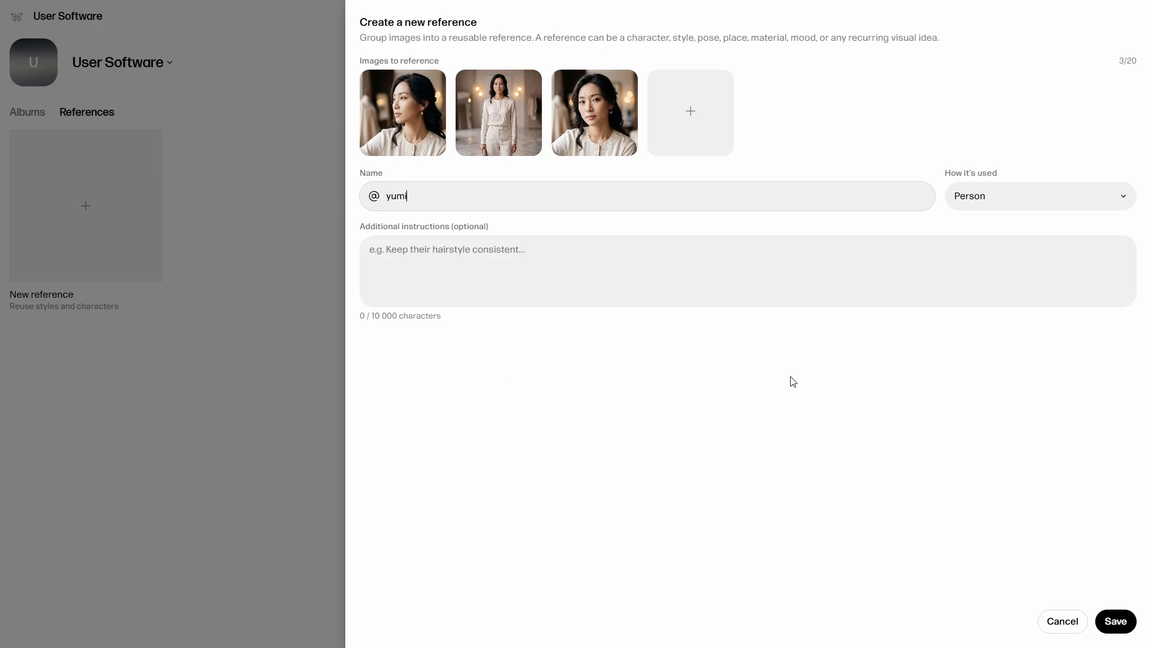
{"action": "left_click", "coordinate": [1121, 621]}
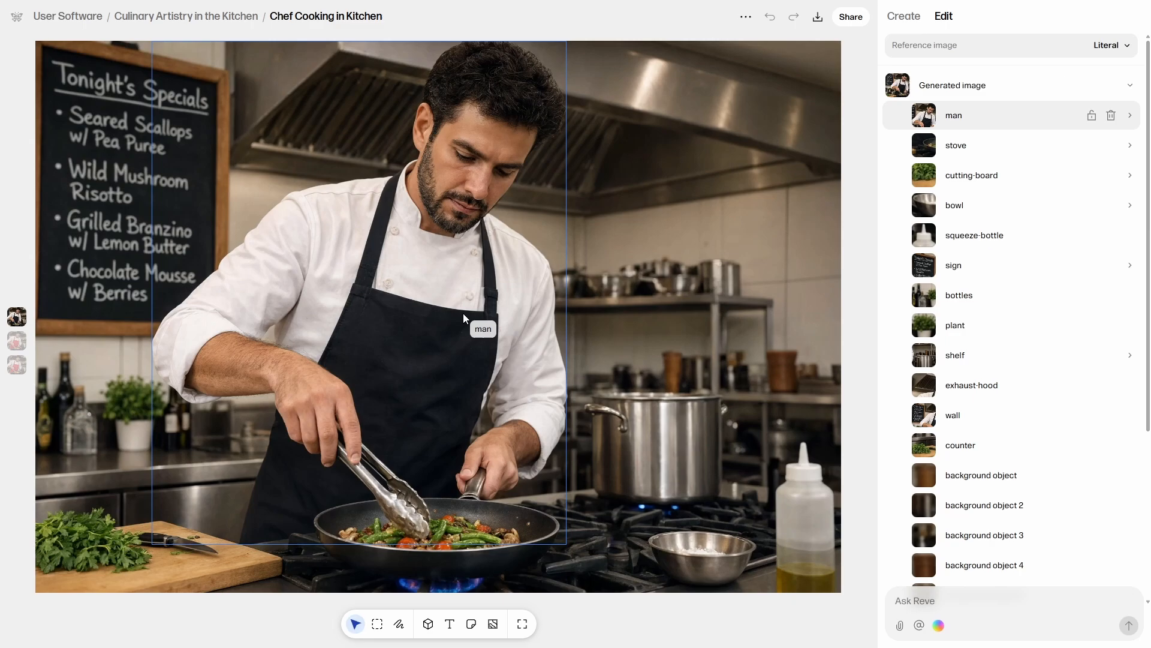
{"action": "left_click", "coordinate": [463, 313]}
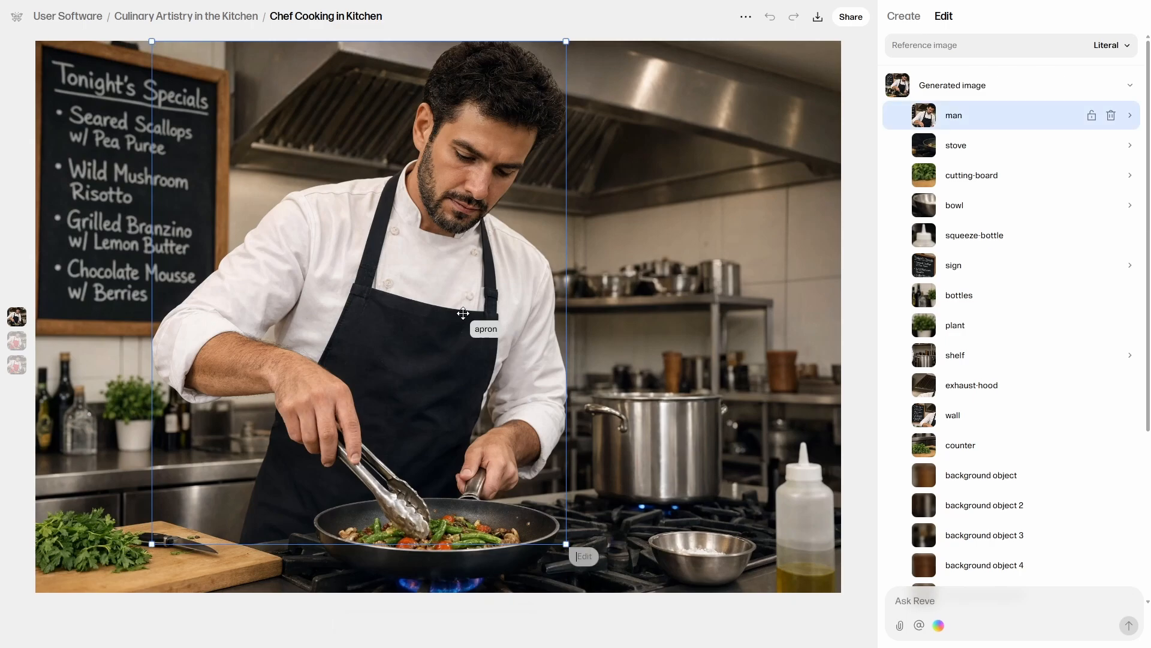
{"action": "left_click", "coordinate": [463, 313]}
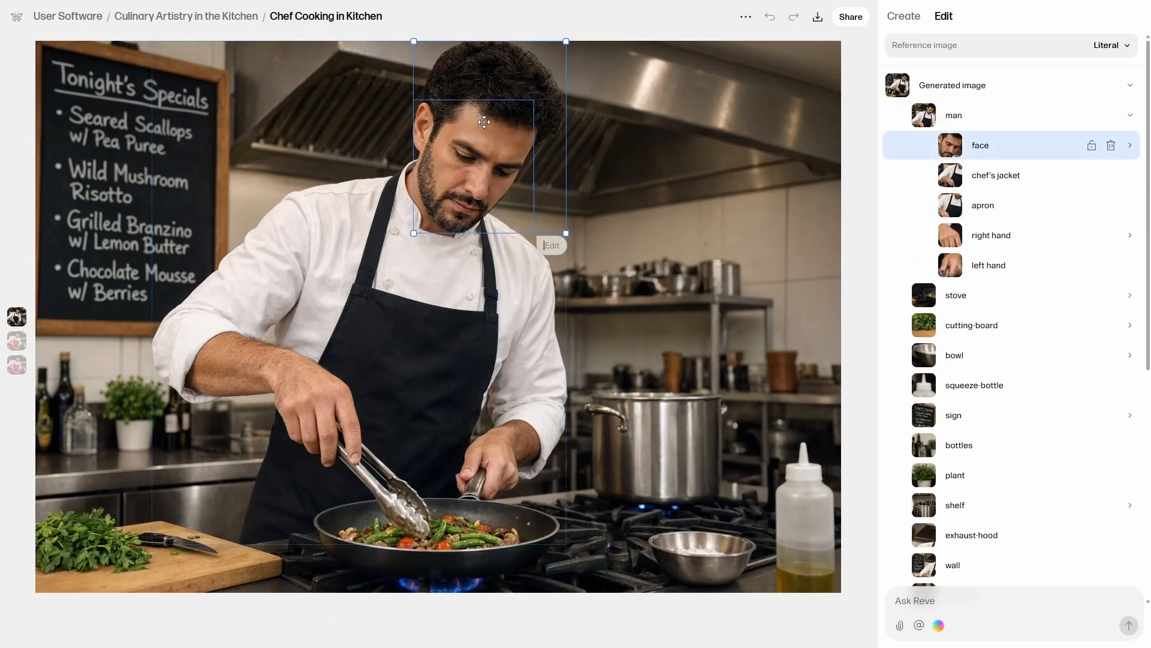
{"action": "left_click", "coordinate": [292, 261]}
{"action": "left_click", "coordinate": [433, 114]}
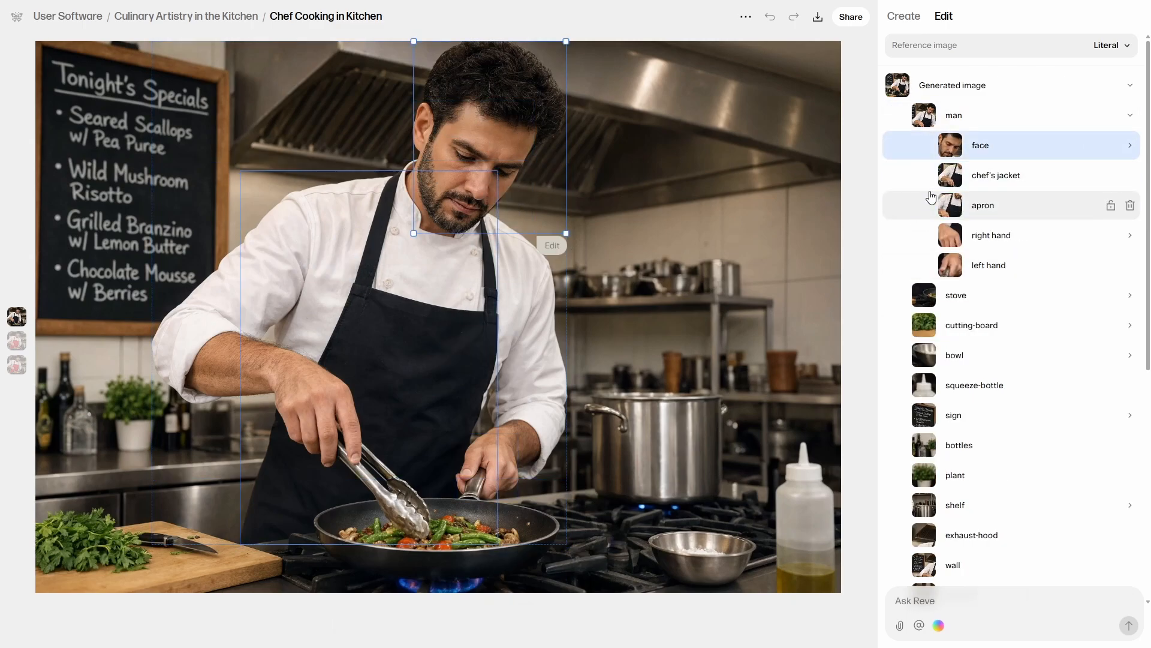
{"action": "left_click", "coordinate": [980, 117]}
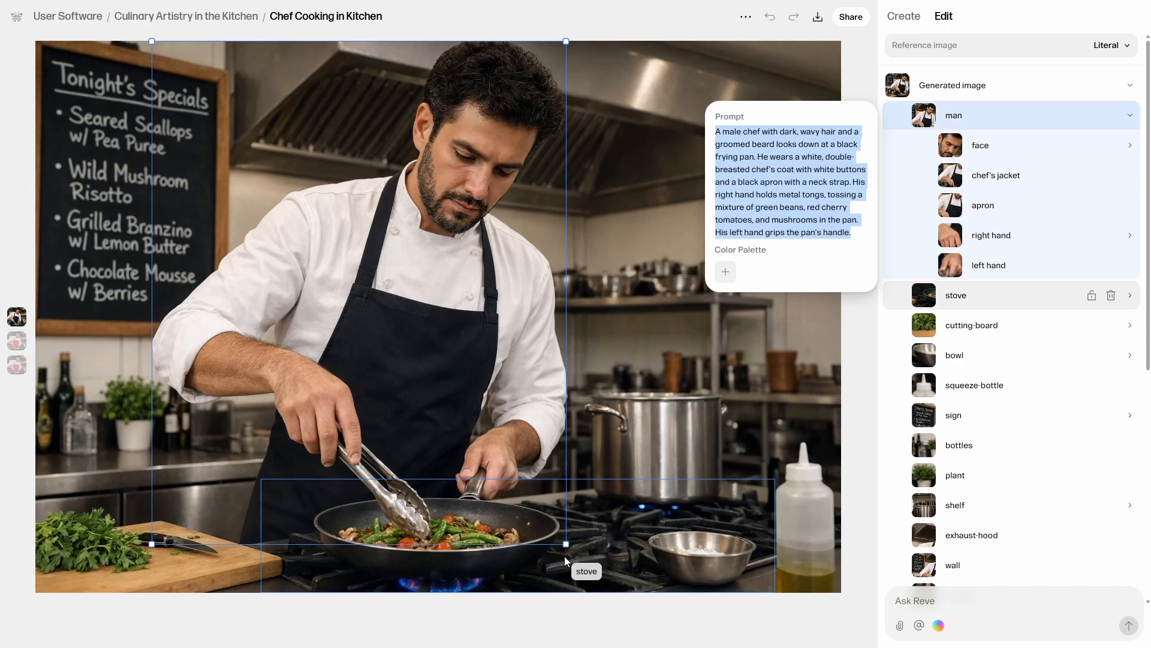
{"action": "left_click", "coordinate": [532, 524]}
Save an edit on the man in the original chef image that mentions the saved person reference, and apply it.
{"action": "left_click", "coordinate": [370, 365]}
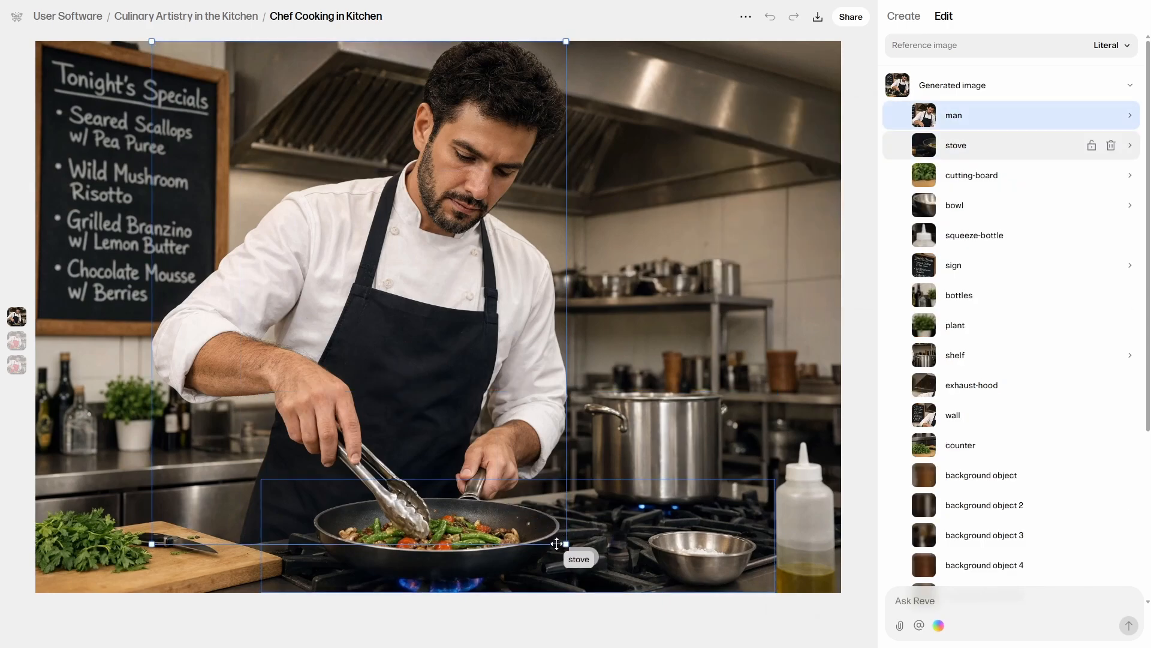
{"action": "left_click", "coordinate": [579, 557]}
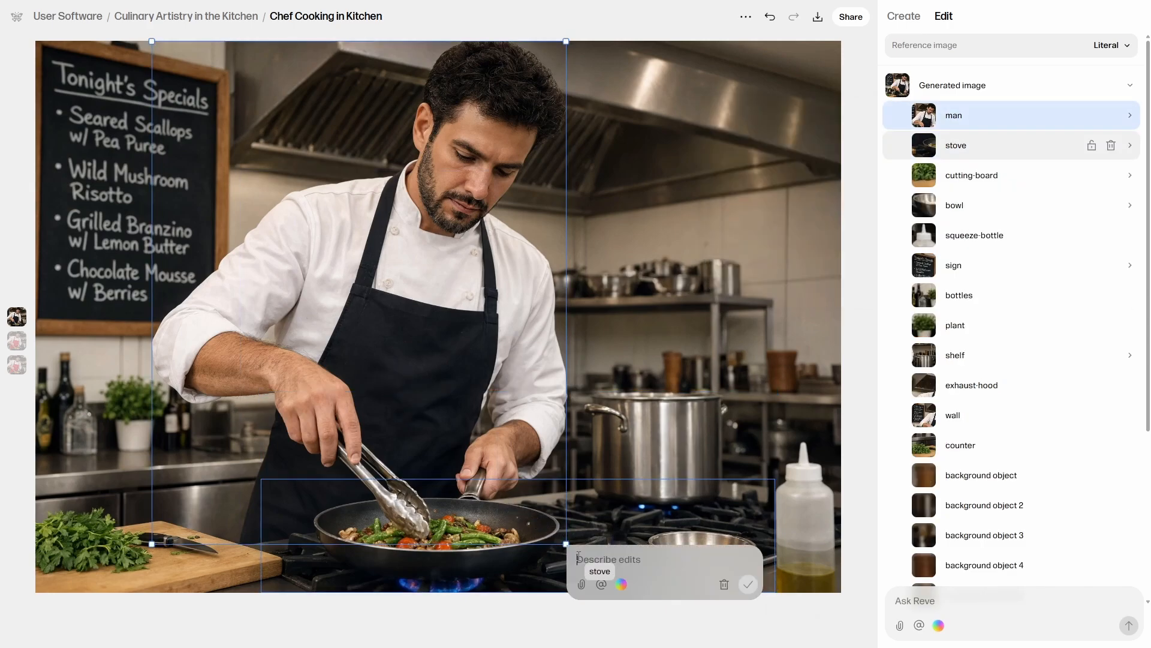
{"action": "left_click", "coordinate": [602, 584]}
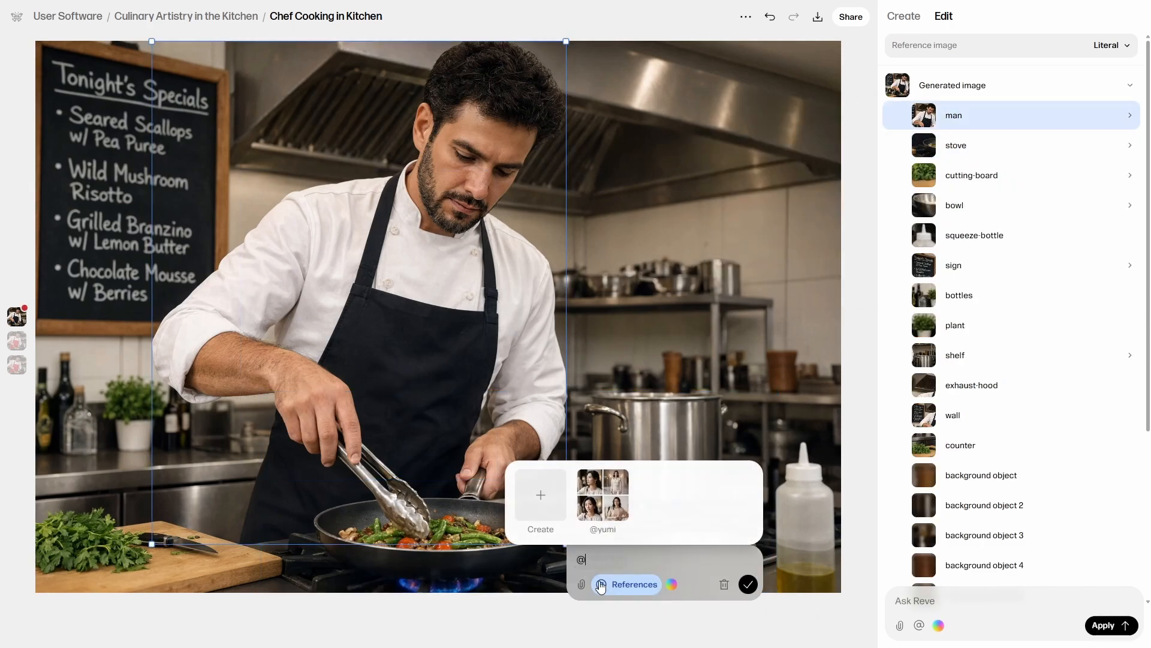
{"action": "left_click", "coordinate": [603, 491]}
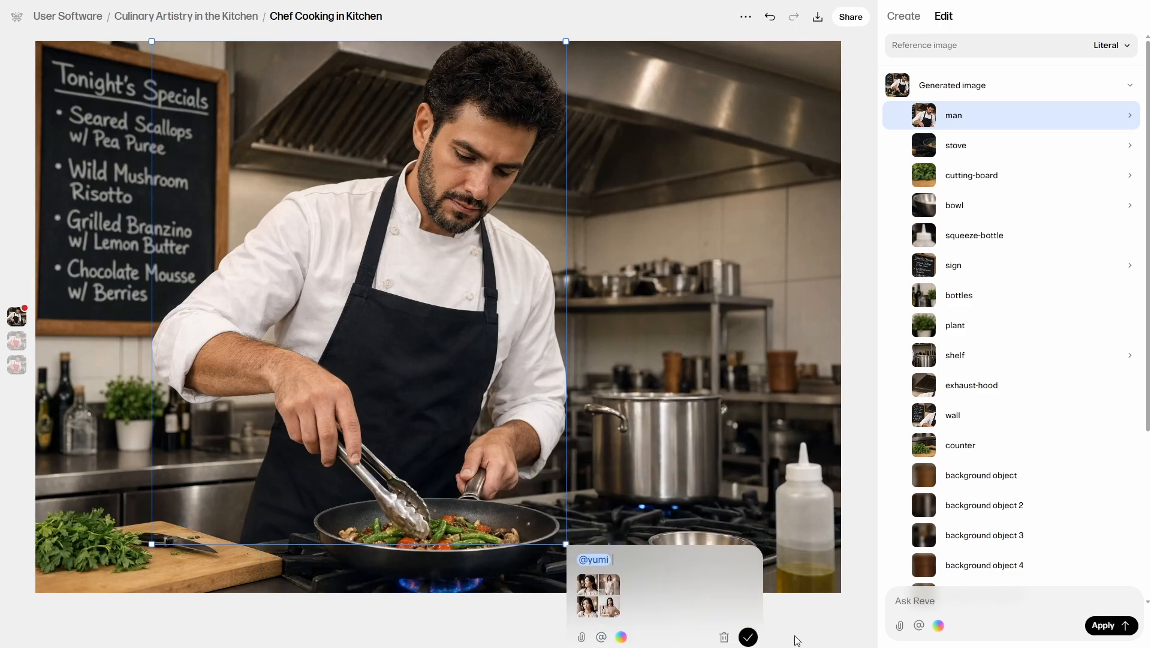
{"action": "left_click", "coordinate": [750, 634]}
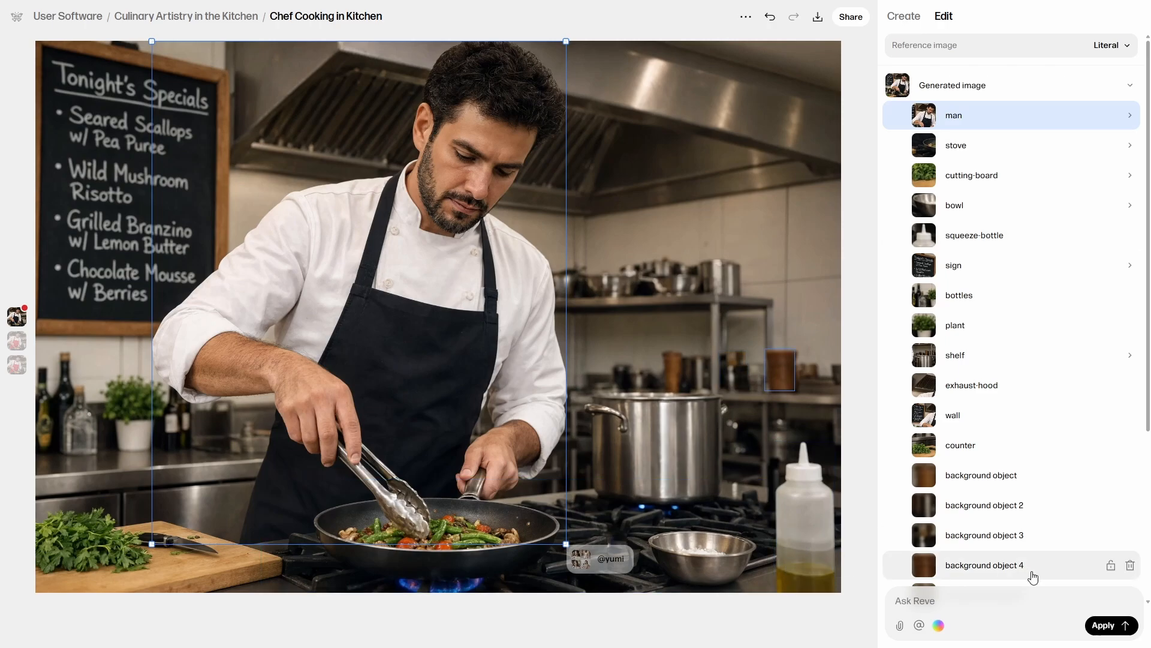
{"action": "left_click", "coordinate": [1114, 627]}
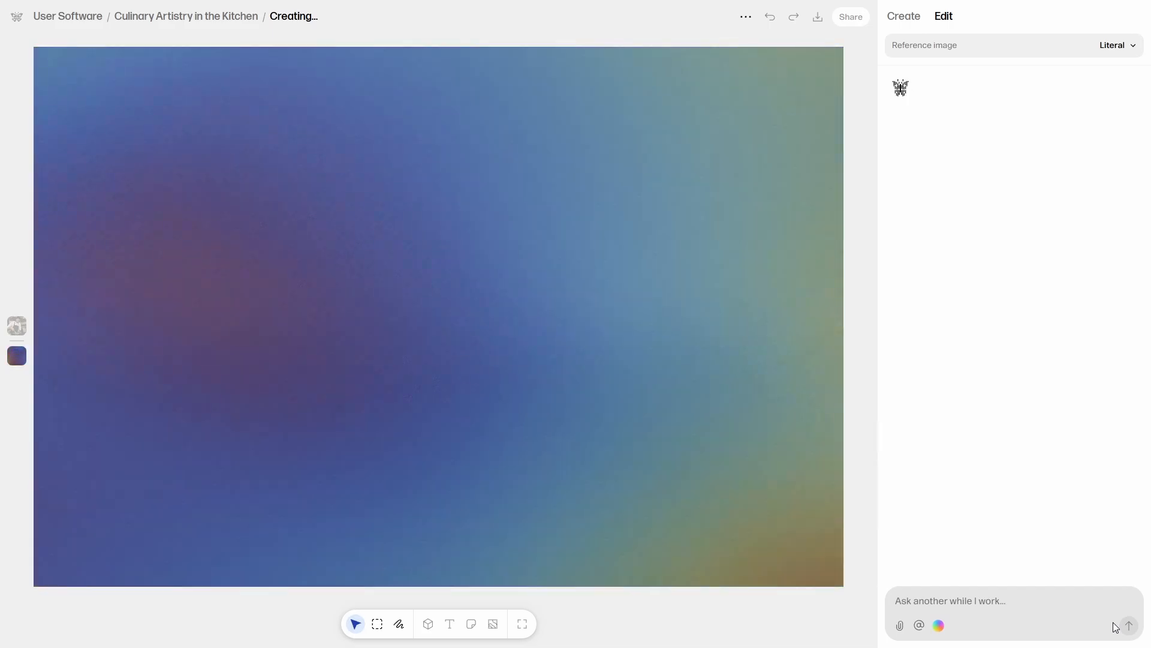